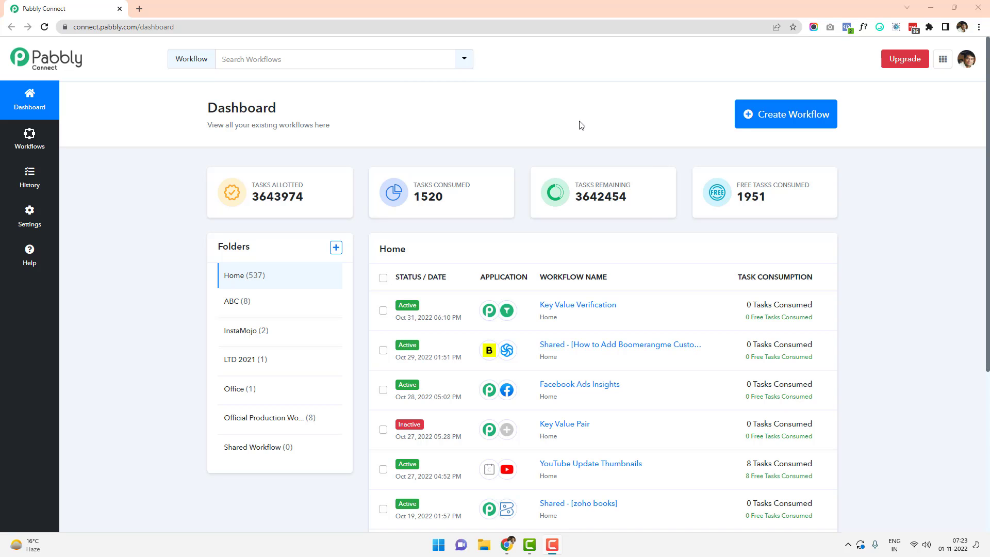
- Create a new workflow named 'Facebook Ads Insight Token'
left_click(763, 122)
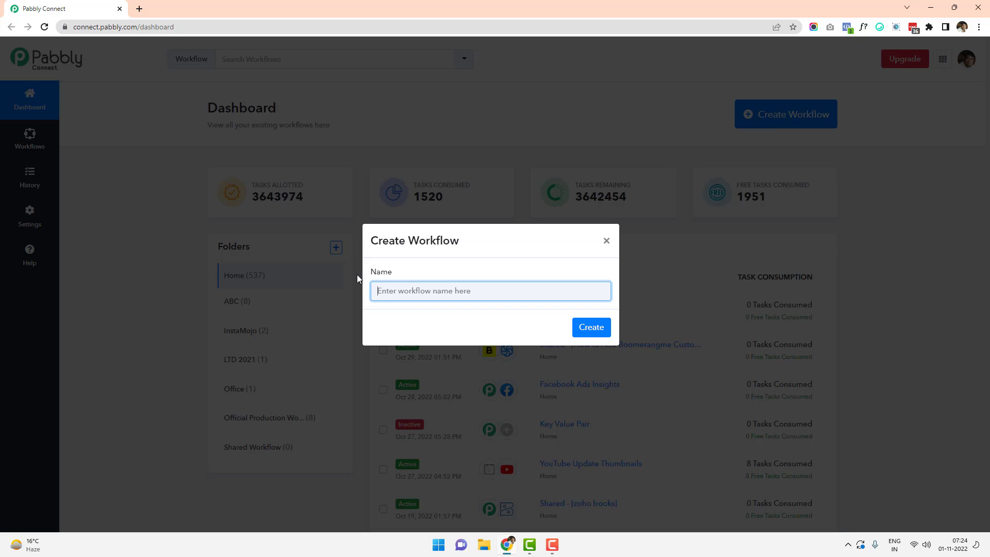
type("Facebook Ads Insight Token")
key("Return")
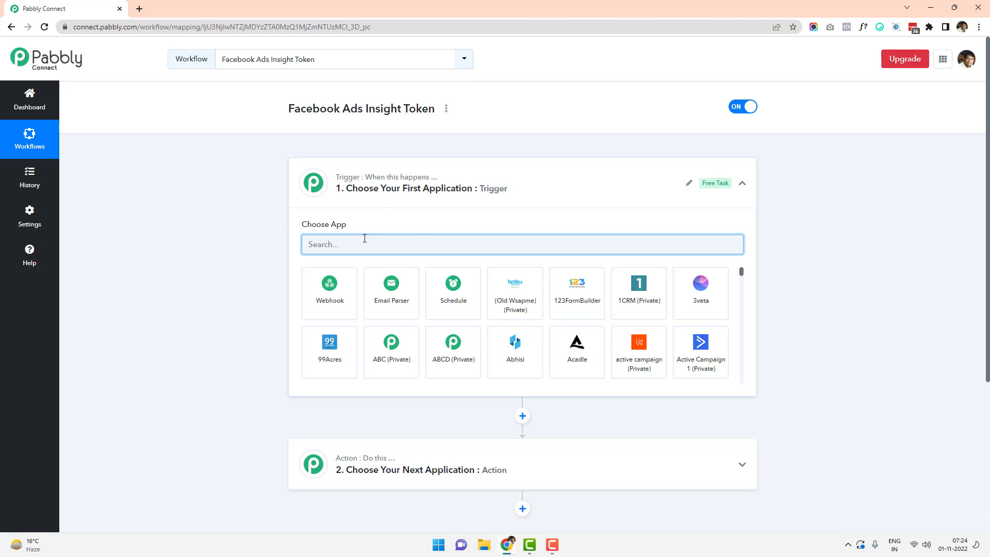
- Set Schedule by Pabbly as the trigger at regular intervals of 15 Minutes and save it
type("schedu")
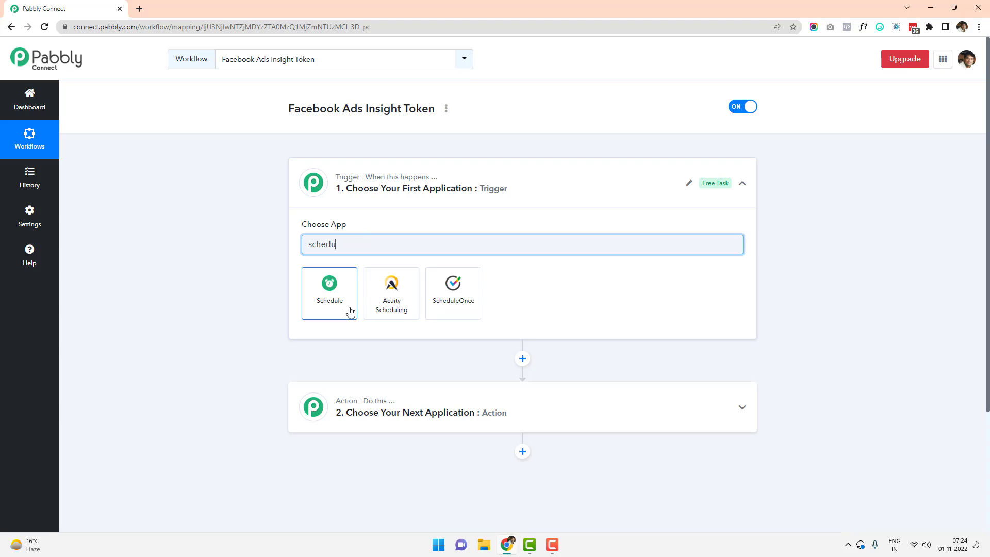
left_click(350, 311)
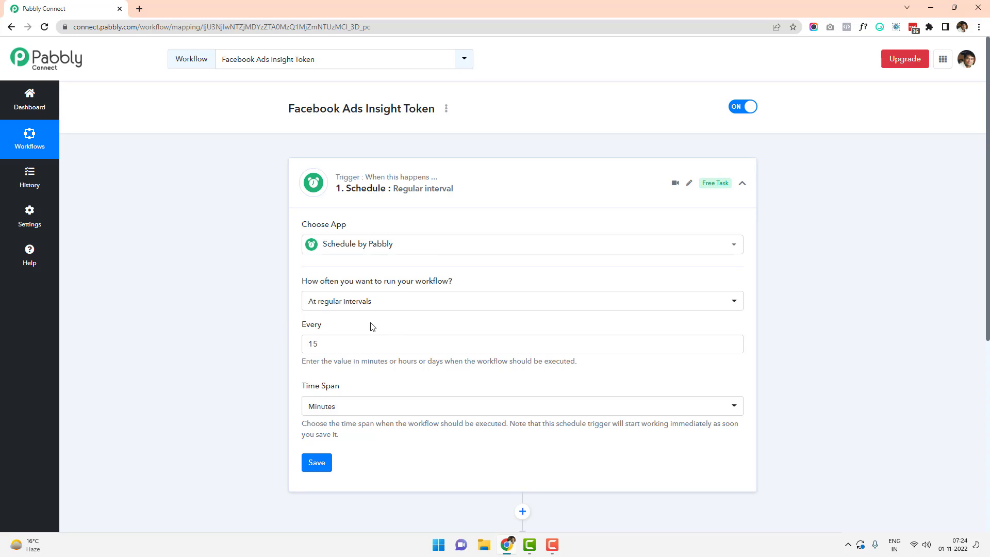
scroll(320, 400, "down", 1)
left_click(317, 410)
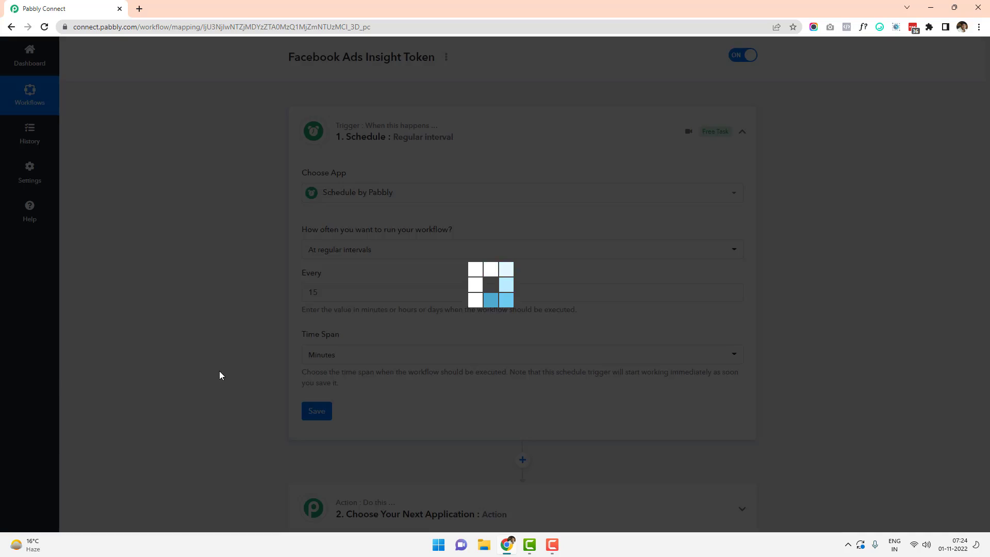
left_click(338, 140)
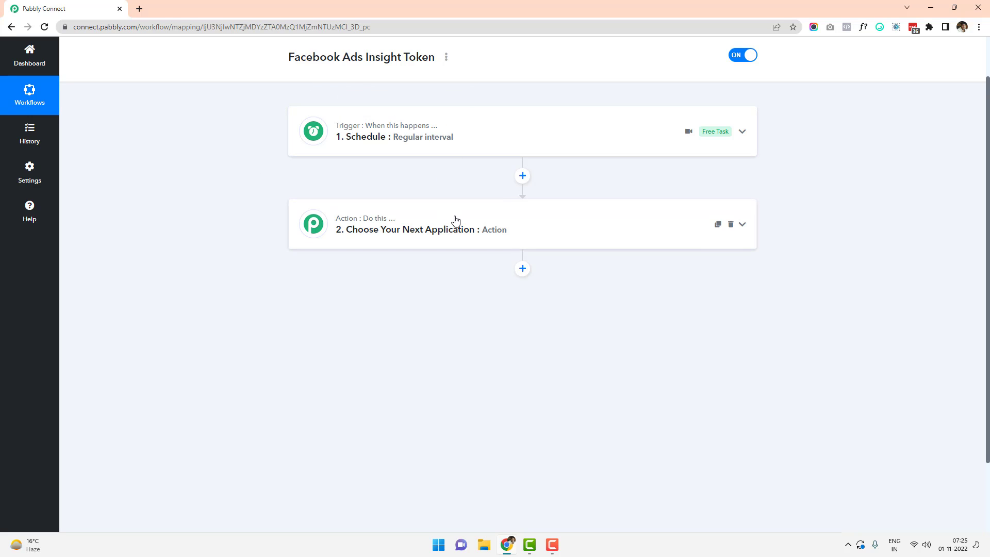
- Choose Facebook Ads Insights as the action app with event Get Ad Account Insights with Date Presets
left_click(469, 231)
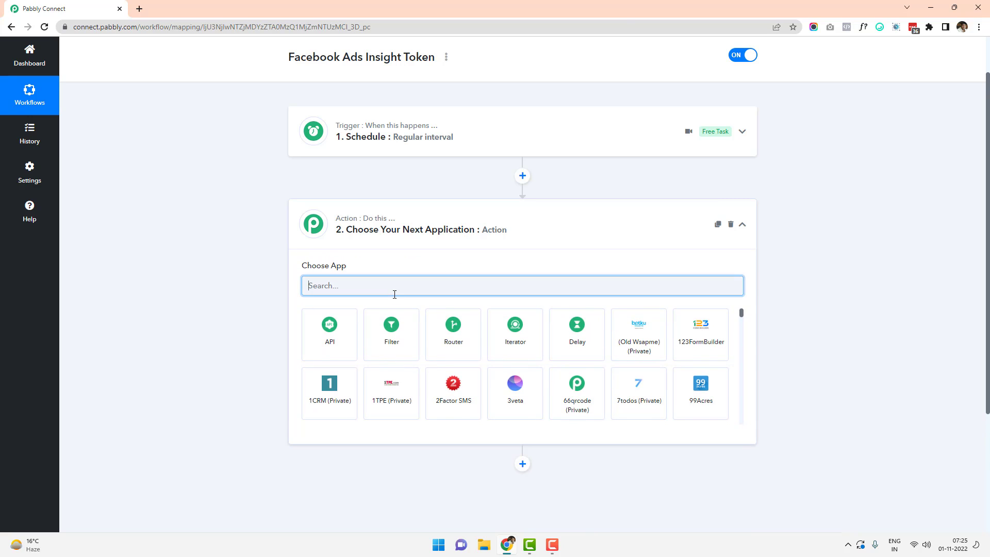
type("facebook ads")
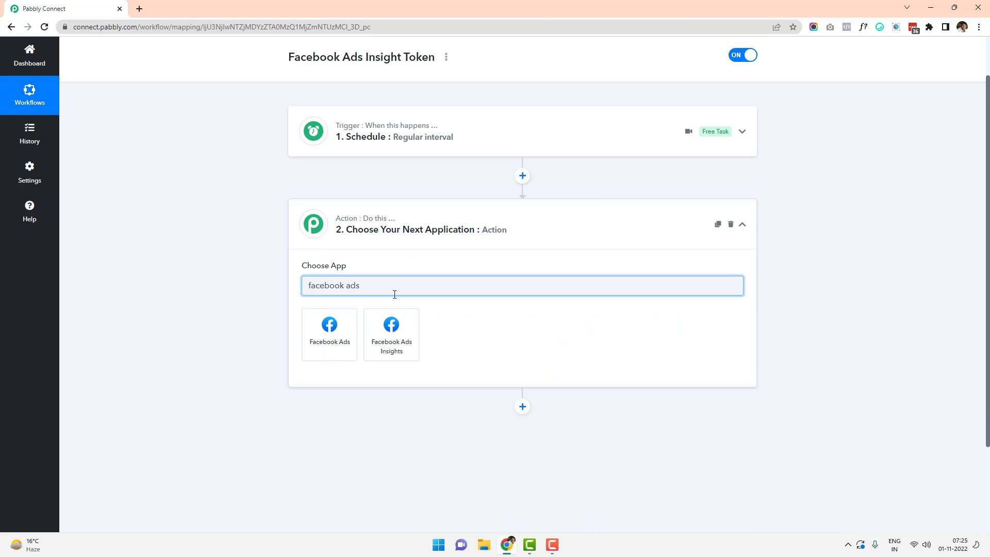
left_click(392, 354)
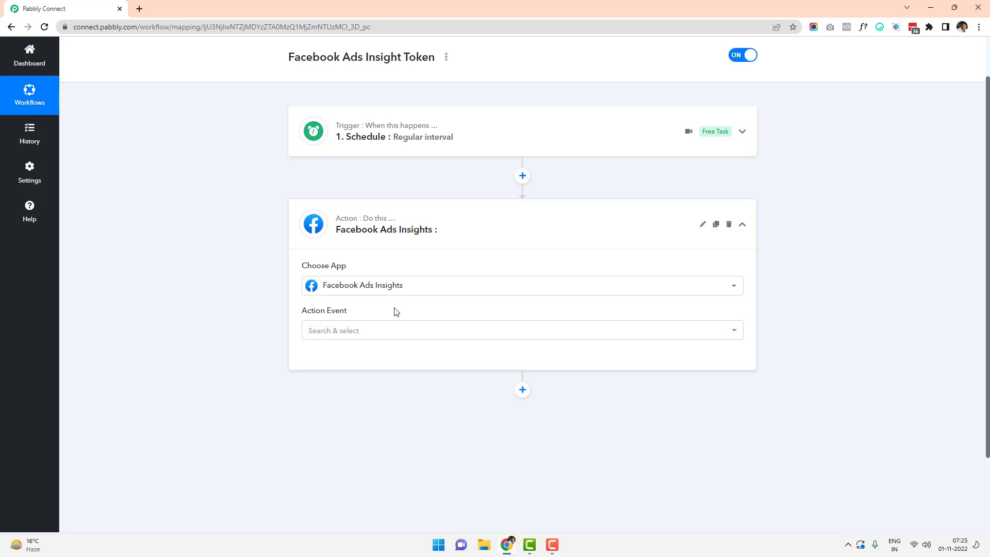
left_click(390, 333)
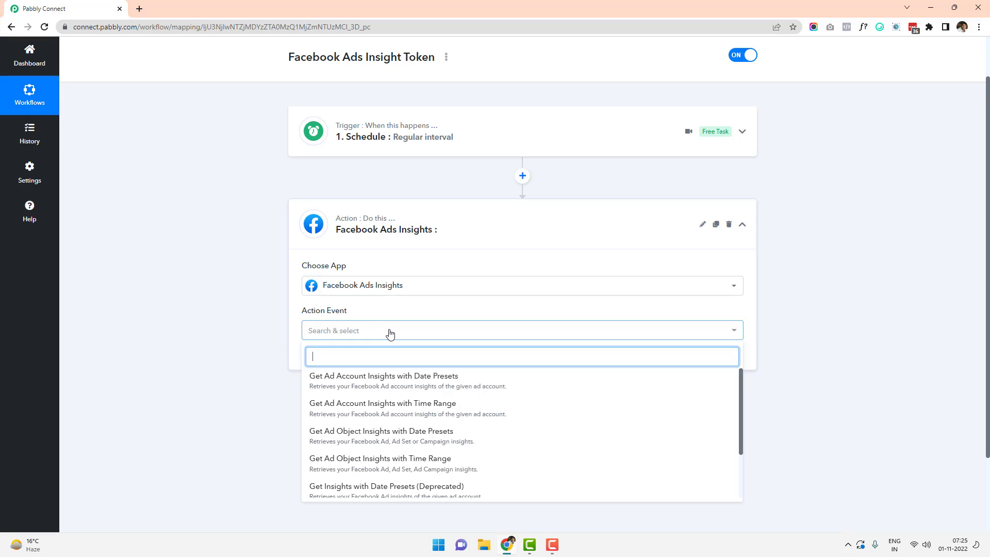
left_click(395, 387)
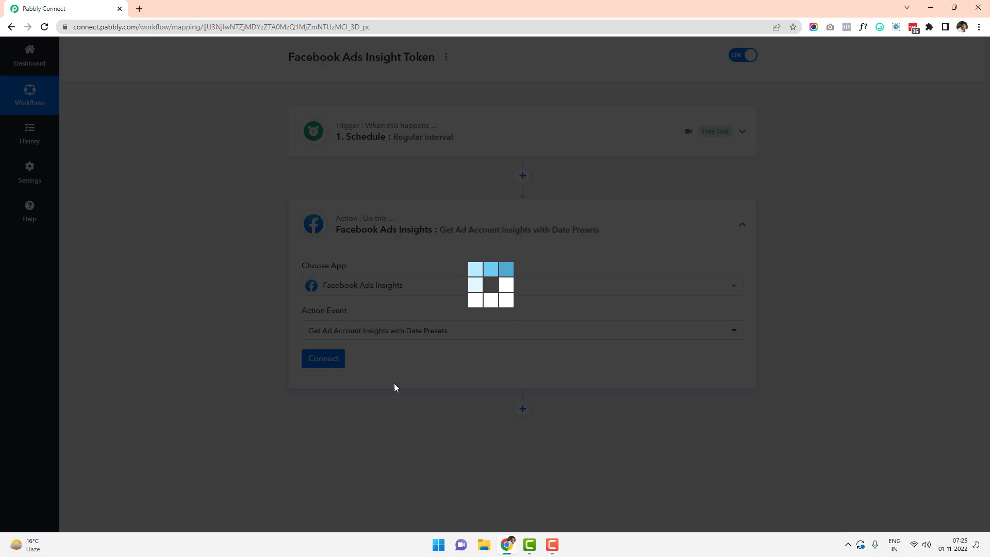
left_click(373, 331)
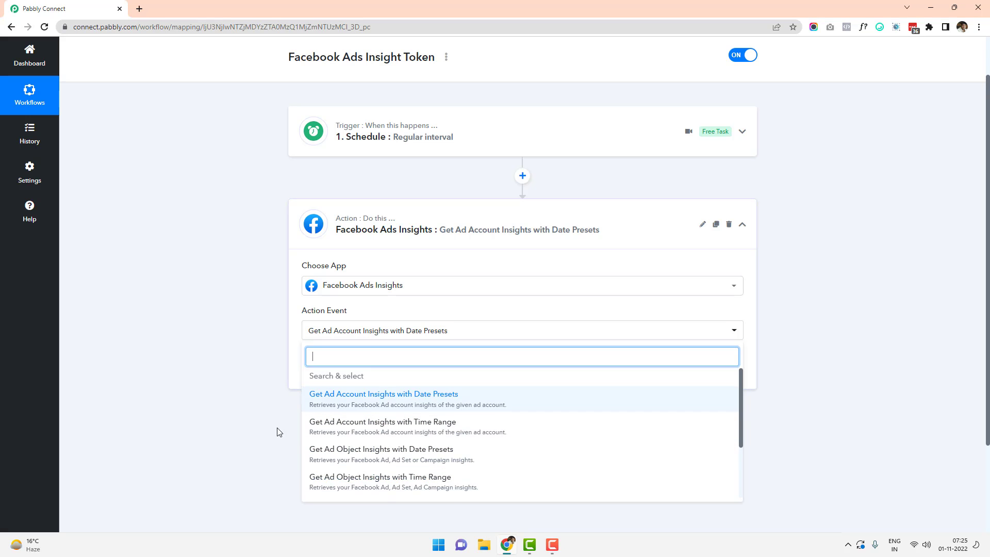
left_click(231, 396)
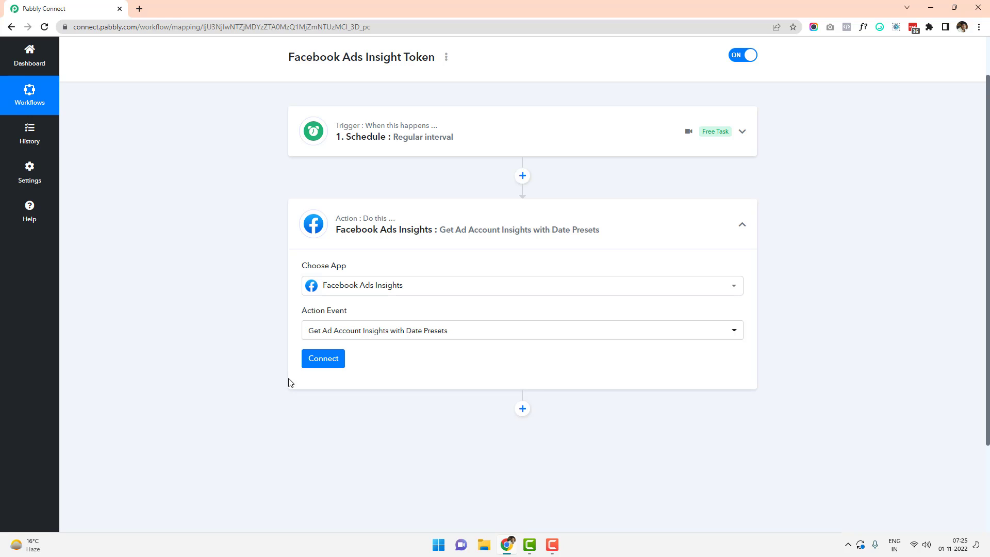
- Connect the Facebook Ads Insights account to the action step
left_click(328, 361)
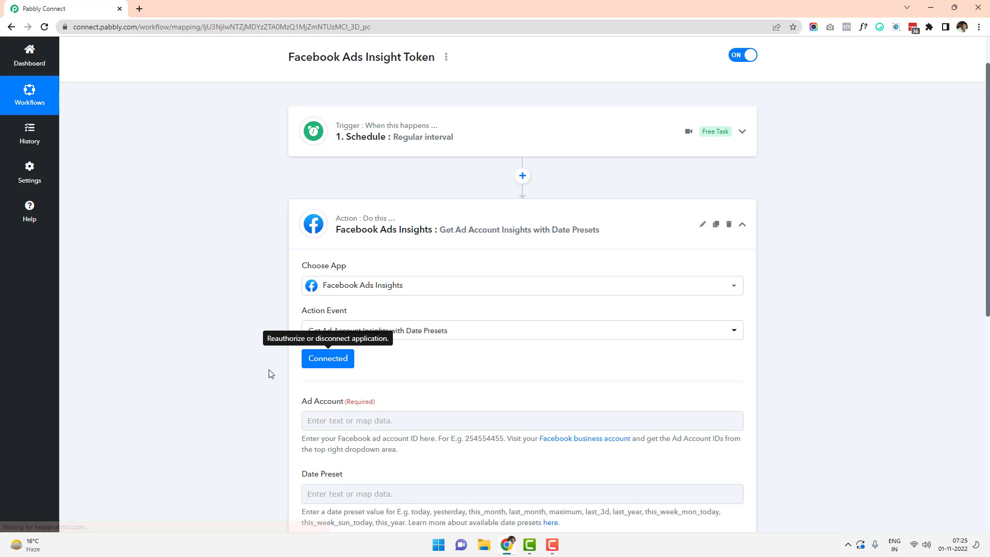
scroll(232, 268, "down", 1)
scroll(230, 265, "down", 4)
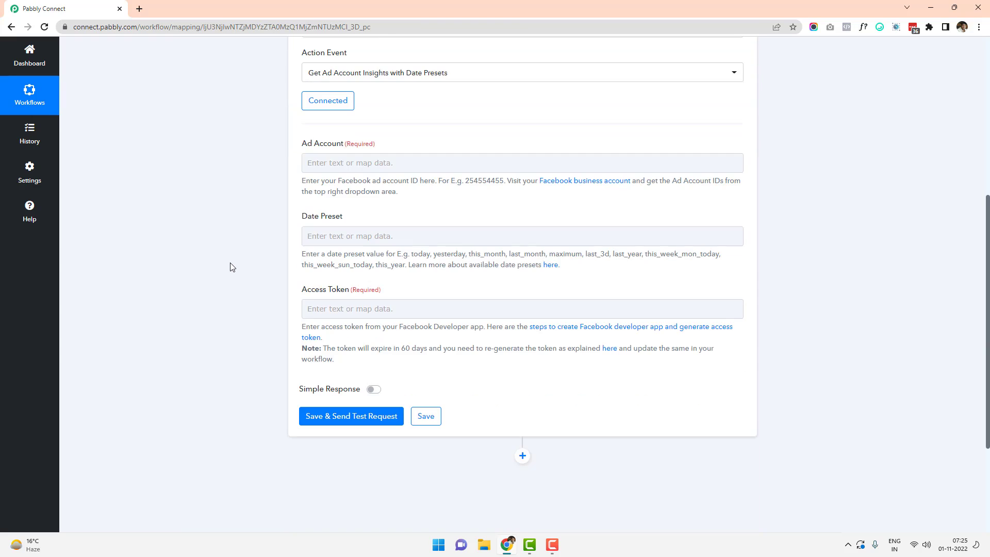
scroll(592, 258, "up", 2)
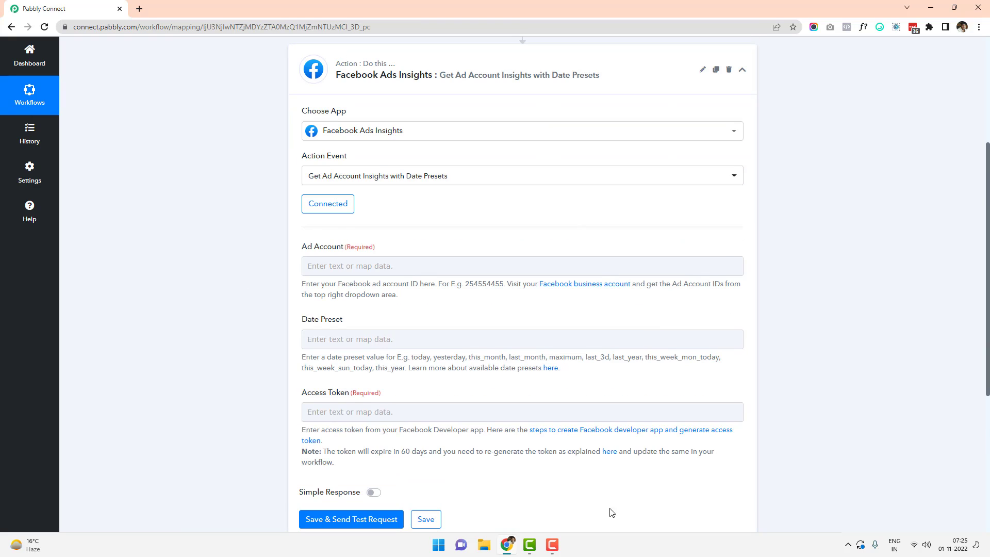
- Inspect the revealed Ad Account, Date Preset and Access Token fields
left_click(408, 270)
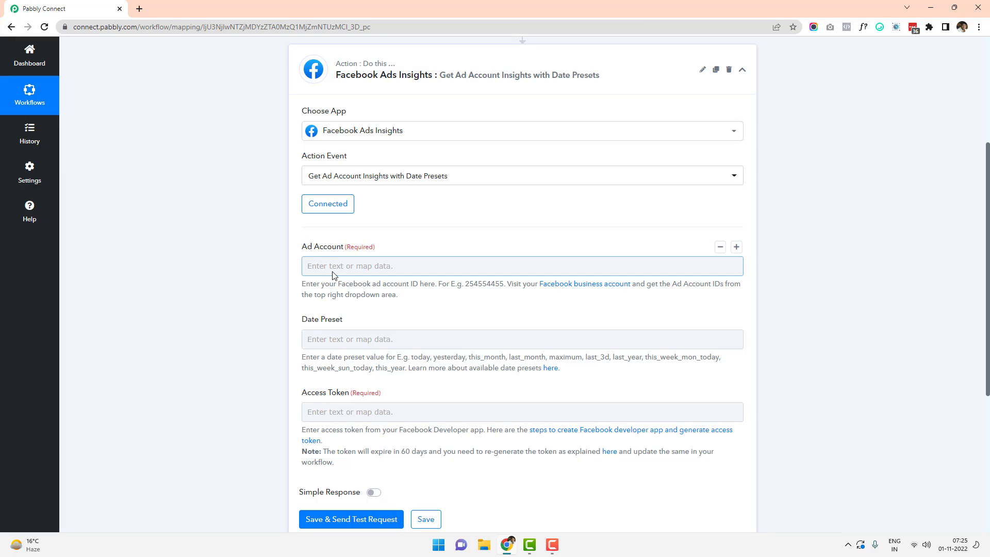
left_click(333, 341)
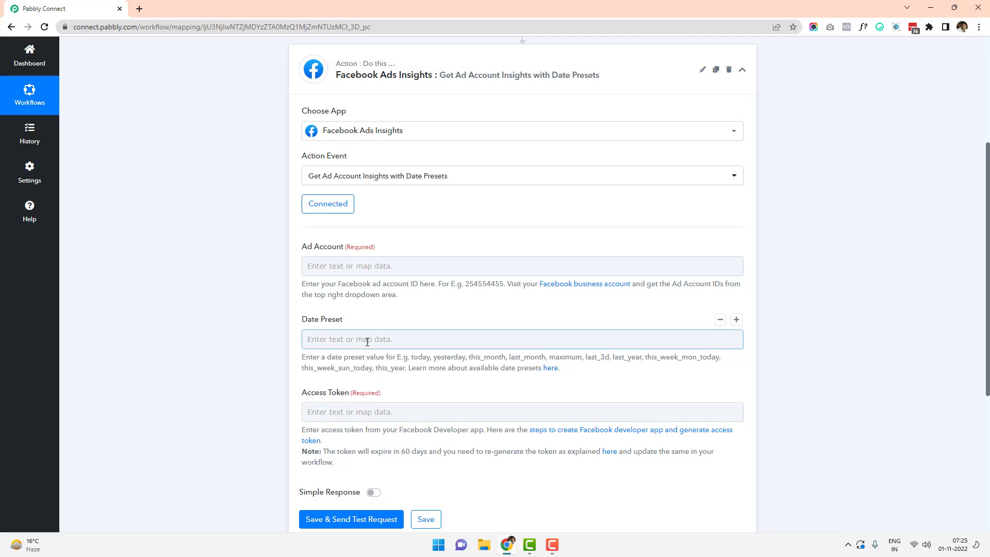
left_click(260, 368)
scroll(260, 368, "down", 1)
left_click(344, 365)
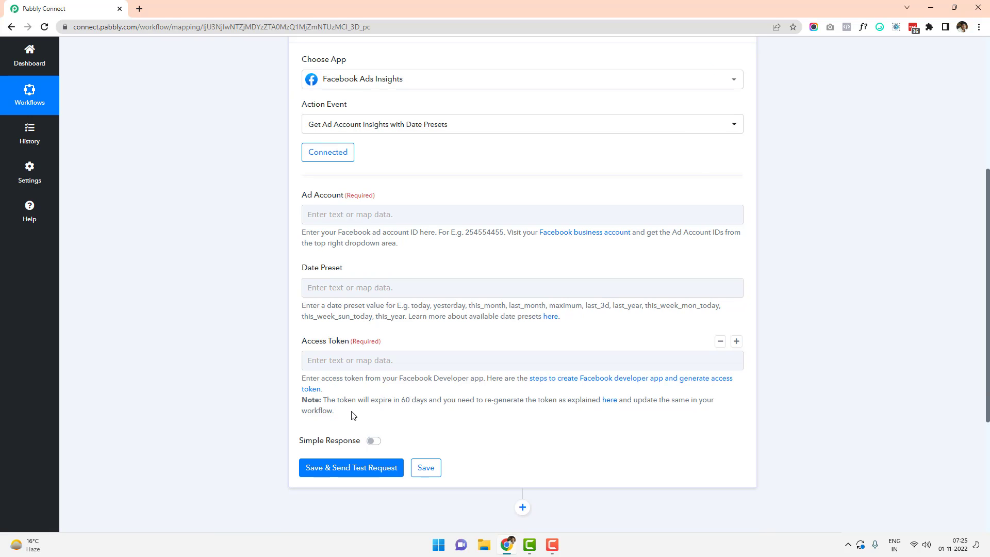
- Open the Access Token note's 'here' guide link in a new tab
left_click_drag(323, 400, 573, 402)
left_click(621, 404)
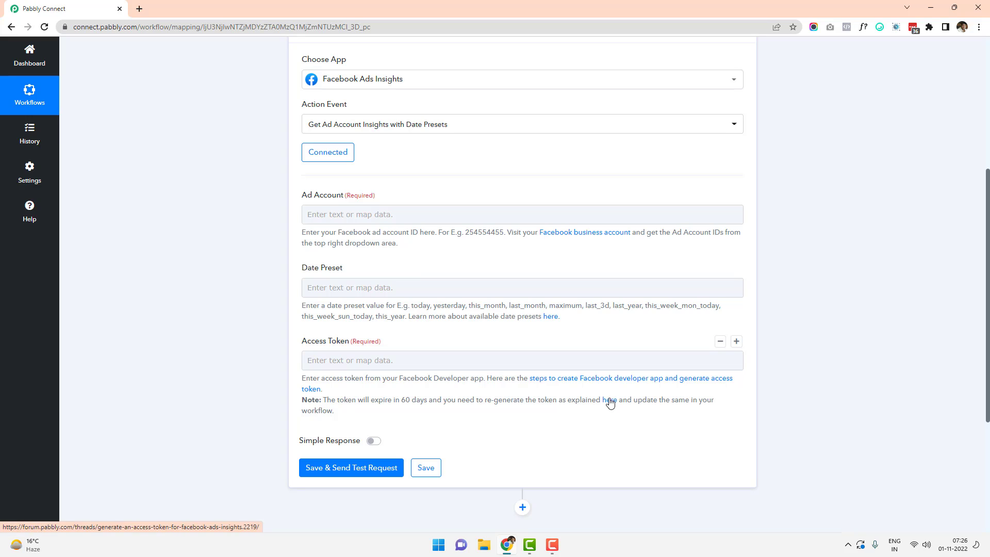
left_click(610, 401)
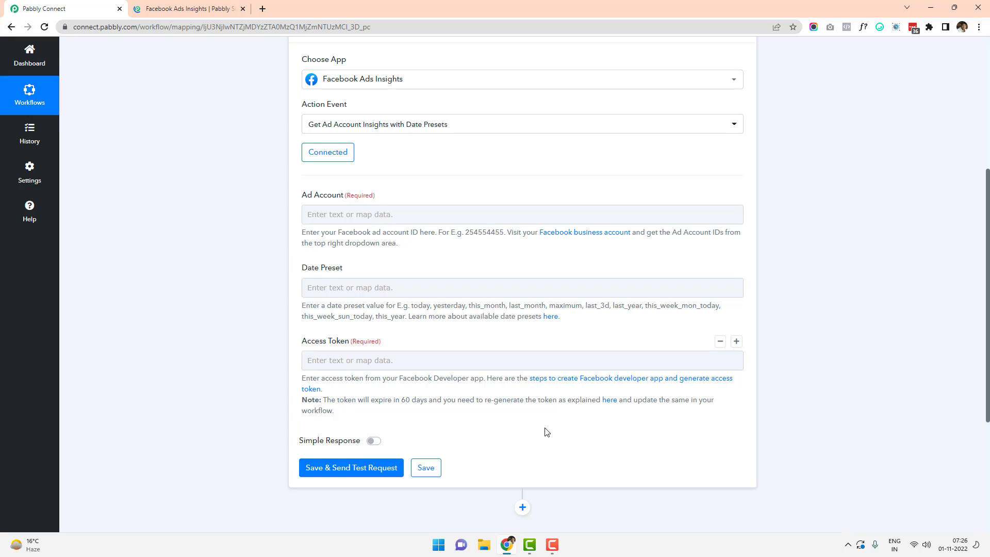
triple_click(341, 413)
left_click(266, 408)
- Scroll the Facebook Ads Insights forum thread to its Get Token and permission steps
left_click(186, 10)
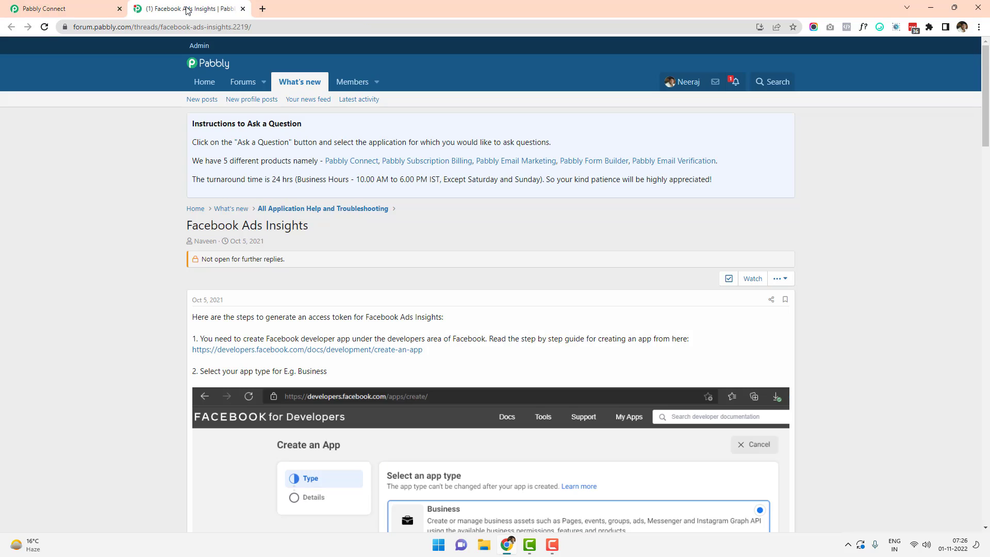
scroll(138, 315, "down", 7)
scroll(137, 314, "down", 20)
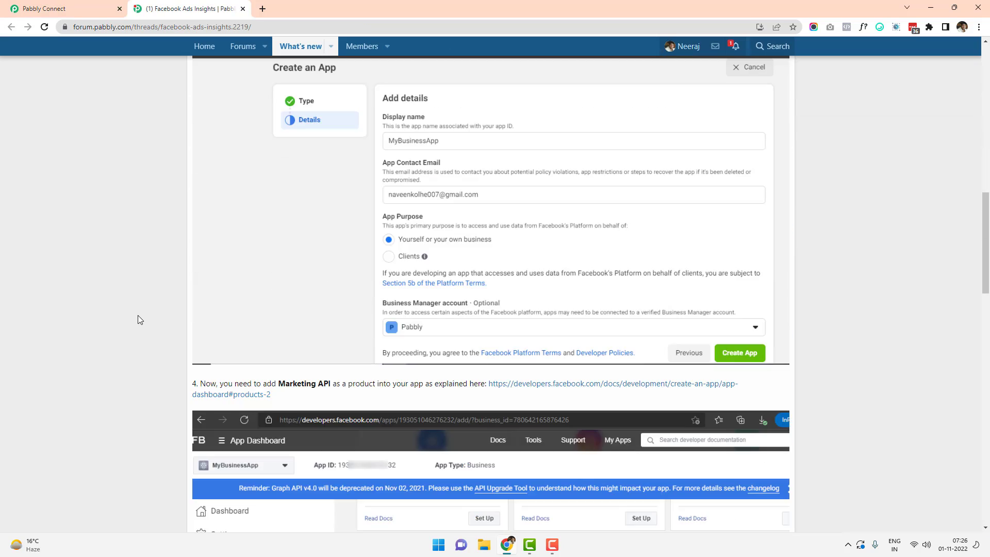
scroll(138, 315, "up", 7)
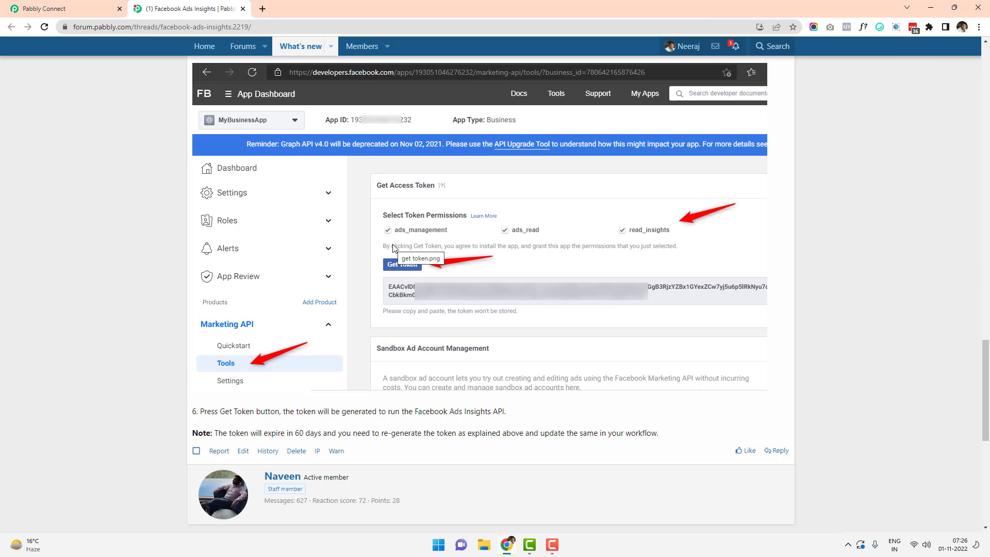
scroll(394, 249, "up", 1)
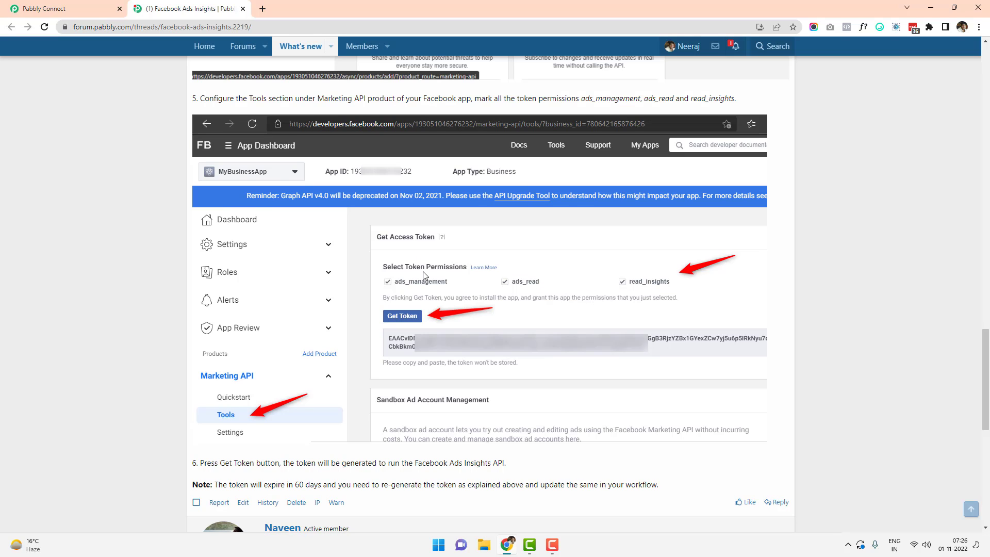
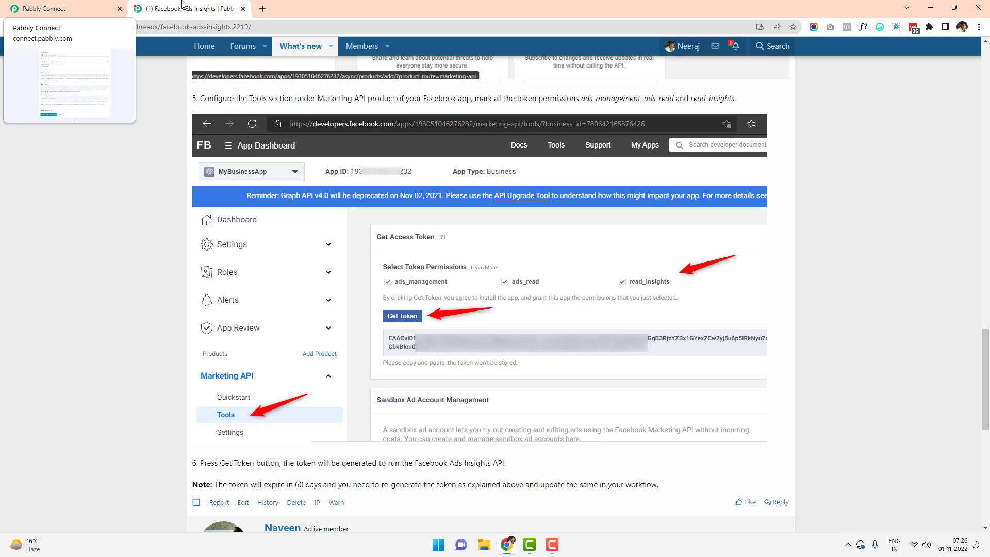
- Back in Pabbly Connect, set the Facebook Ads Insights Date Preset to 'today', leaving Access Token blank
left_click(79, 11)
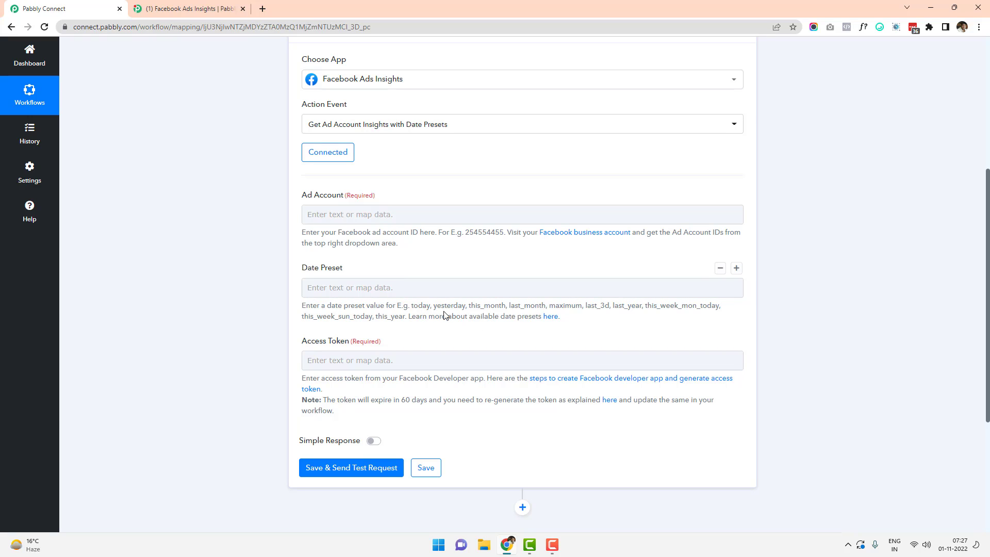
left_click(411, 287)
type("toda")
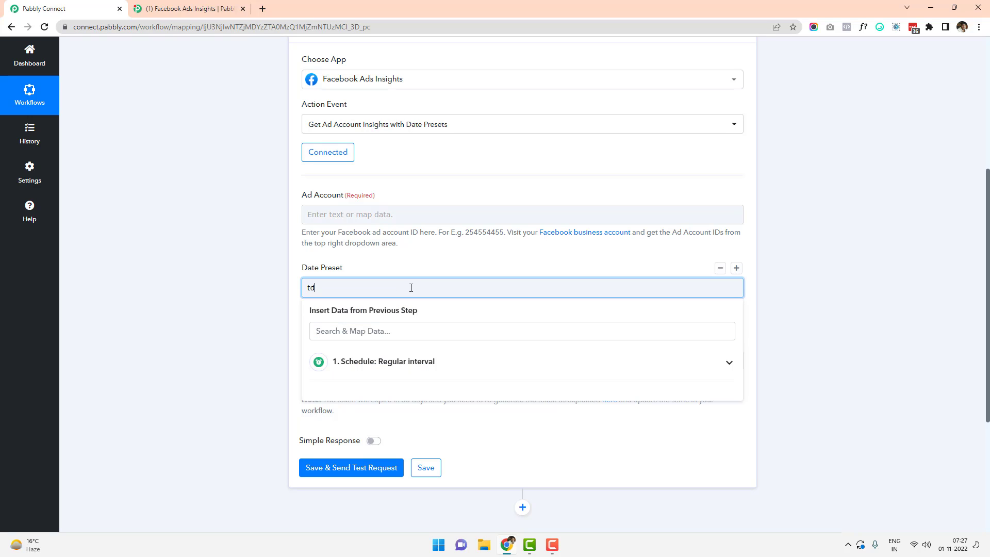
type("y")
left_click(251, 313)
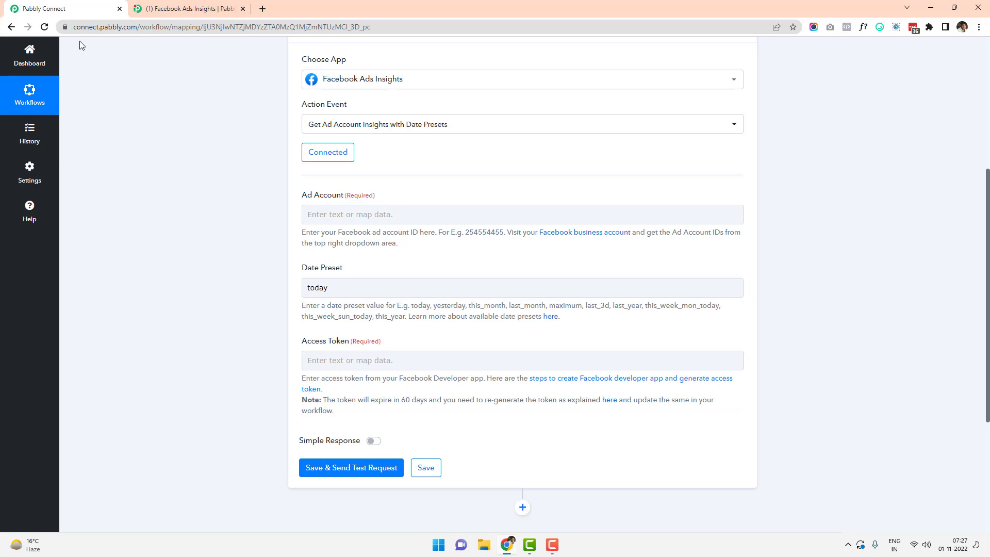
left_click(349, 364)
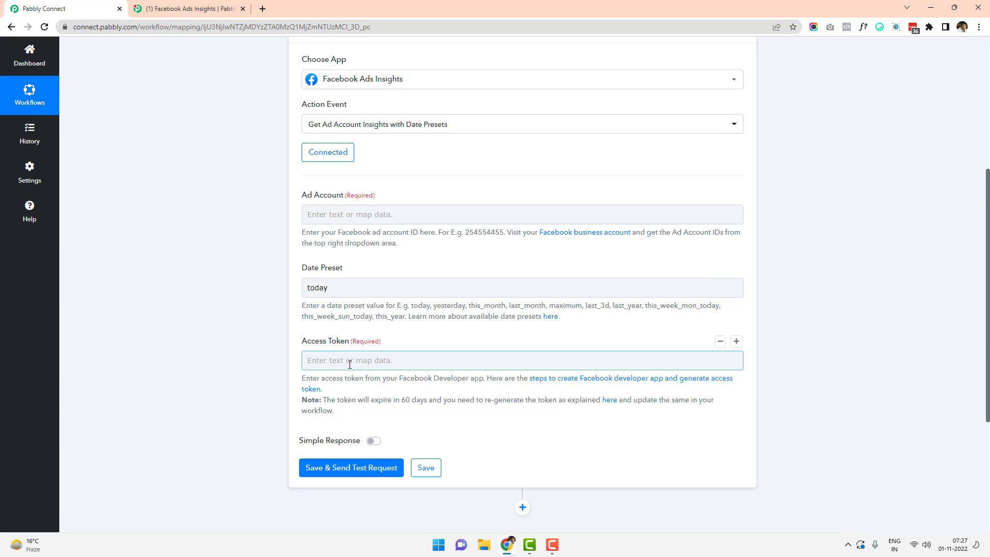
left_click(235, 364)
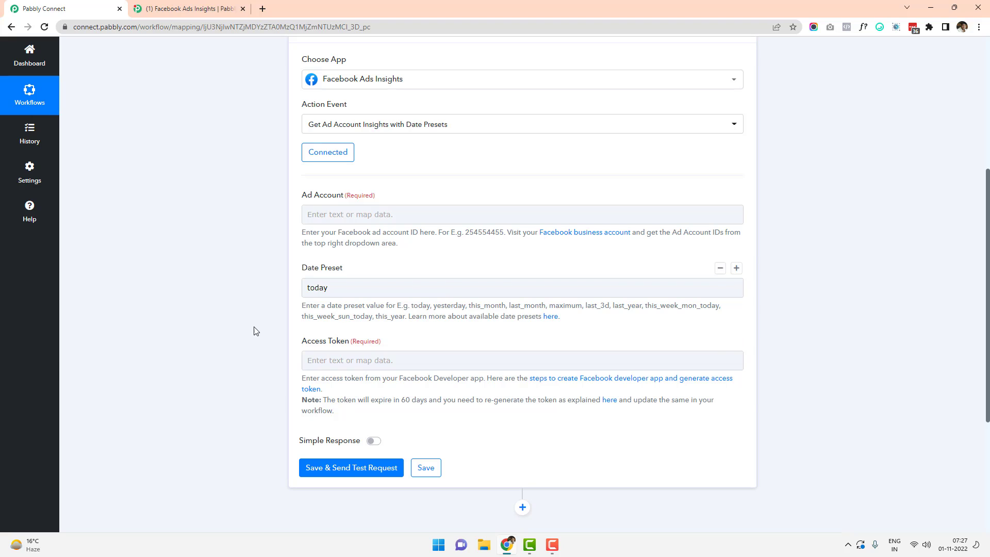
- Load developers.facebook.com in a new tab and go to My Apps
left_click(262, 8)
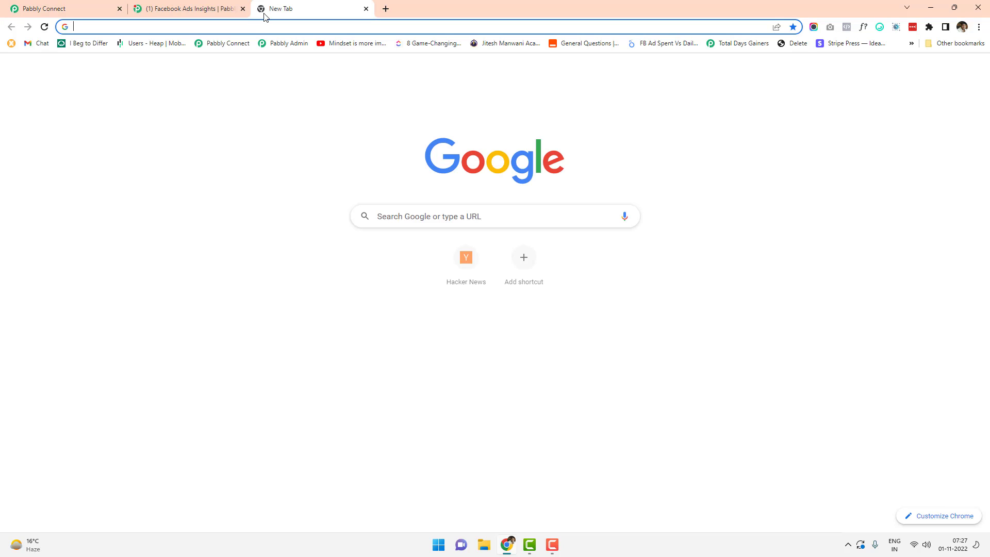
type("deev")
key("BackSpace")
key("BackSpace")
type("velo")
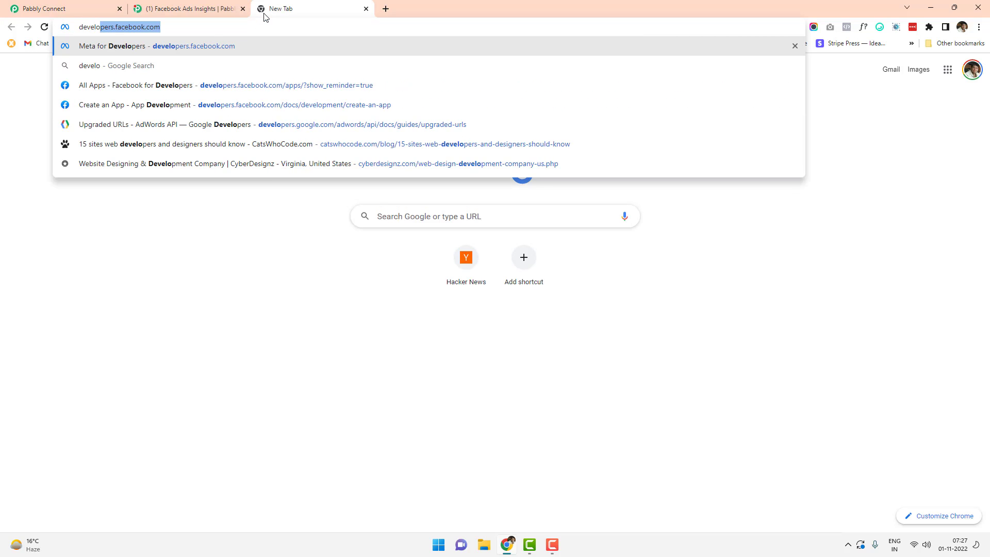
key("Return")
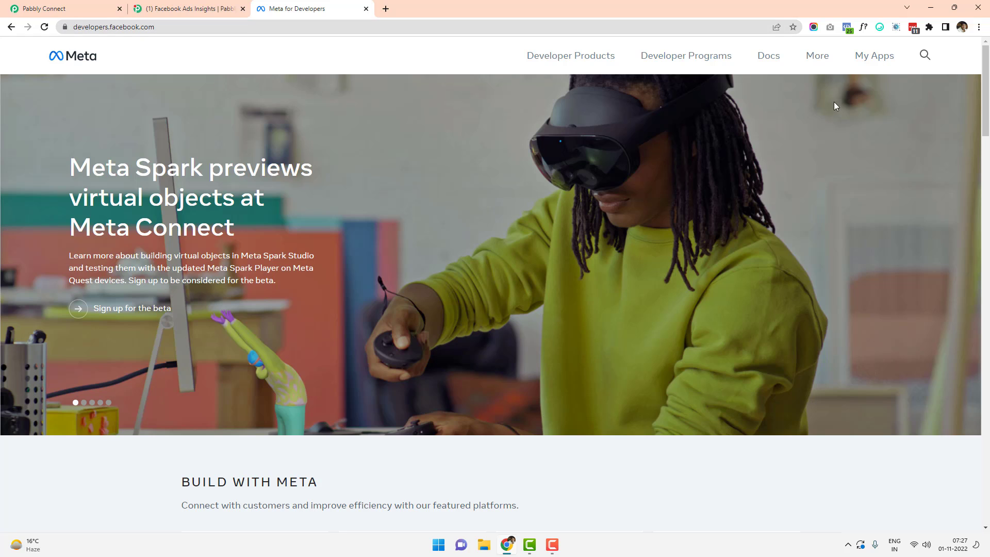
left_click(870, 63)
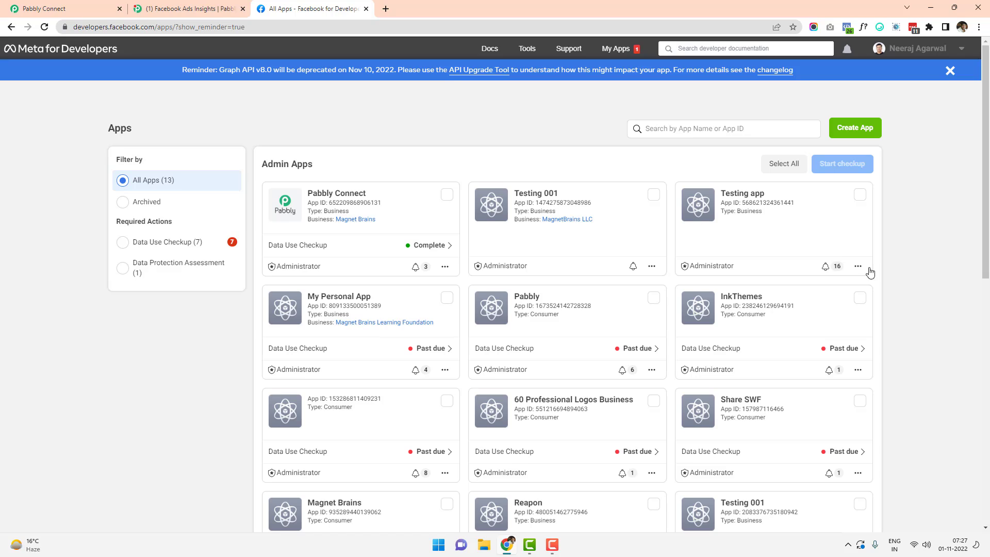
- Start creating a new app and choose the Business app type
left_click(859, 129)
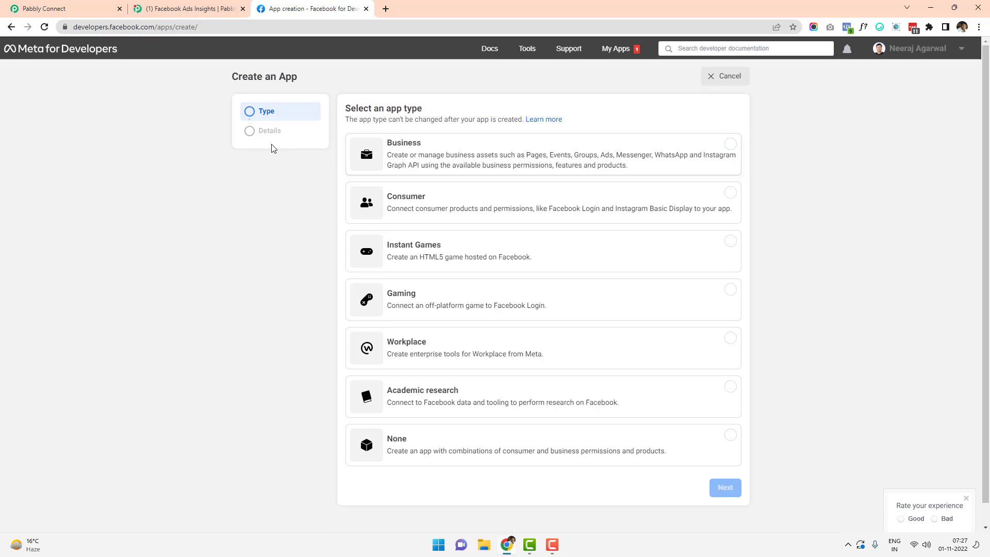
left_click(489, 163)
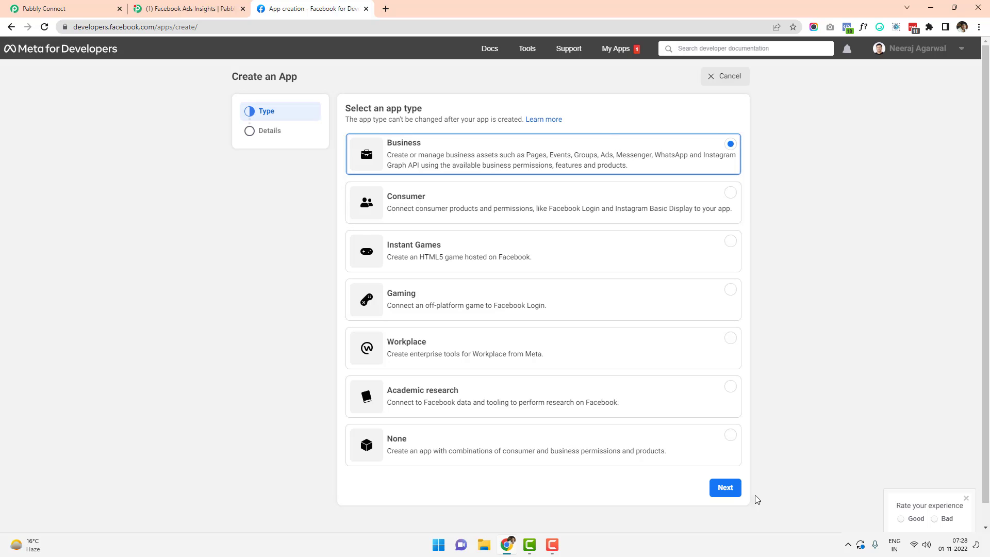
left_click(734, 490)
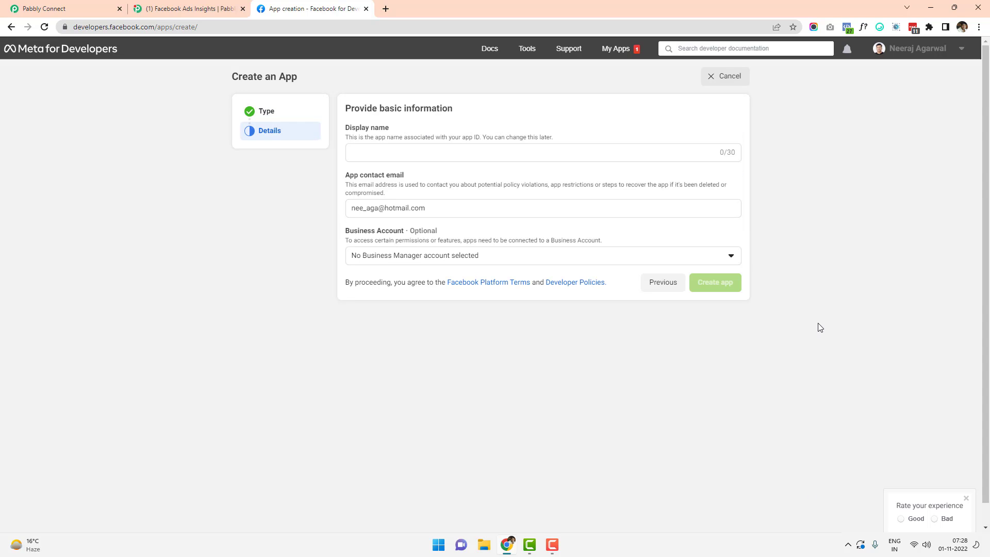
- Enter 'Pabbly Connect FB Ads Testing1' as the app's display name
left_click(391, 153)
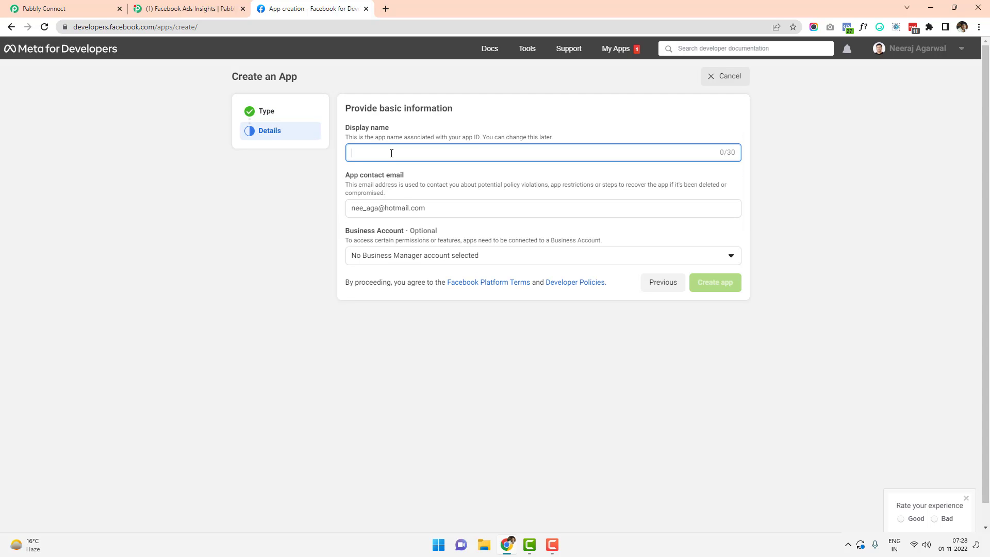
type("Testing")
double_click(392, 153)
type("Pabbly Co")
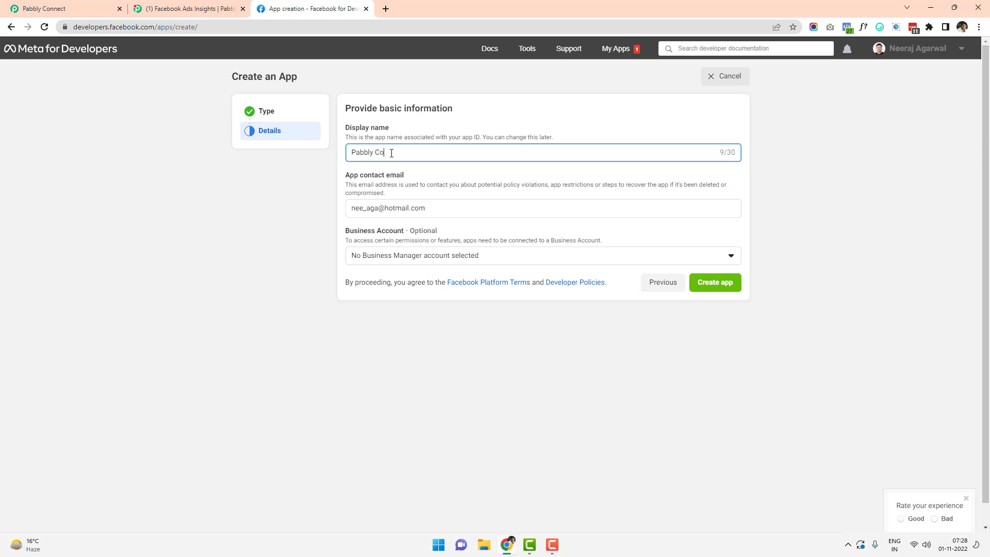
type("nnect FB Ads Insigh")
key("BackSpace")
key("BackSpace")
key("BackSpace")
type("Testing")
key("ctrl+a")
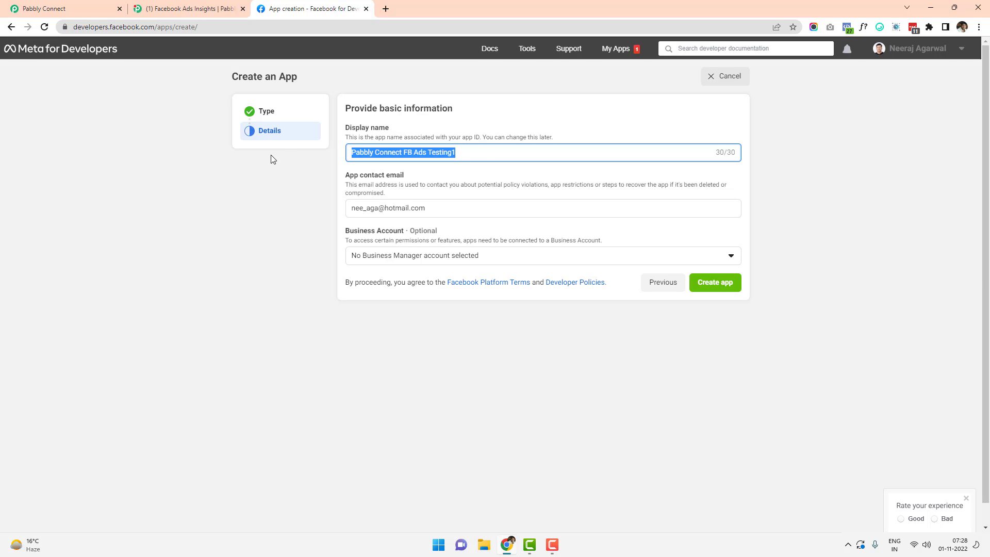
left_click(284, 259)
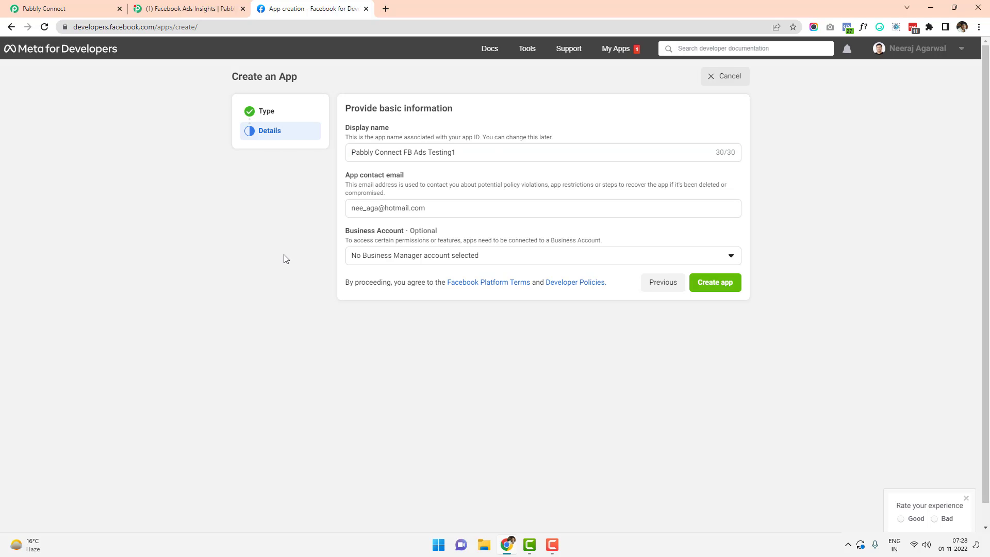
- Link the app to the MagnetBrains LLC business account and submit it for creation
left_click(424, 261)
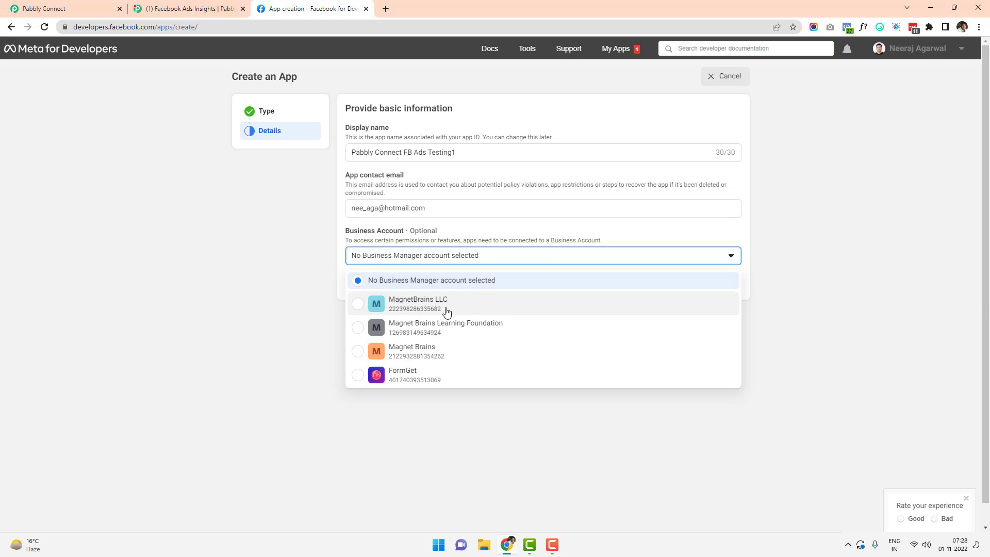
left_click(359, 305)
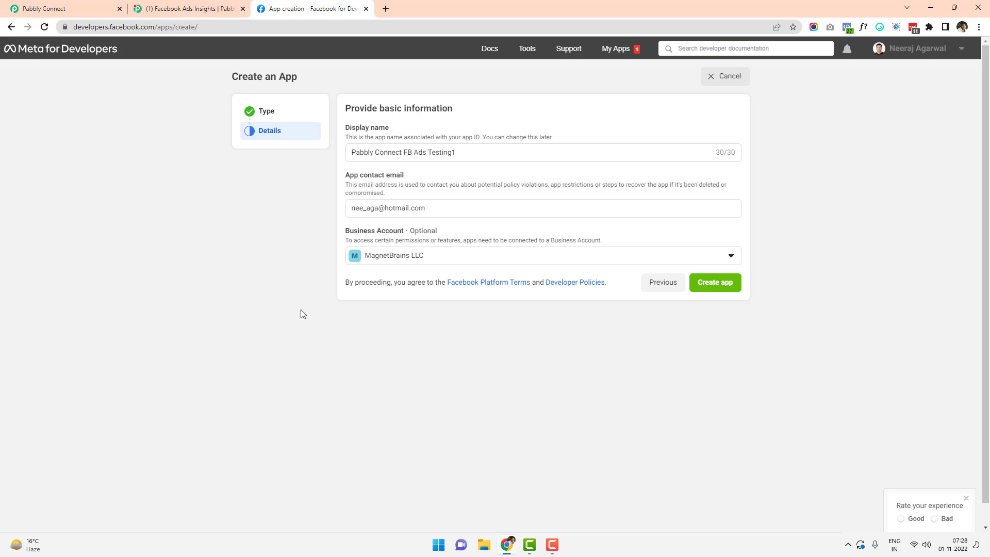
left_click(725, 290)
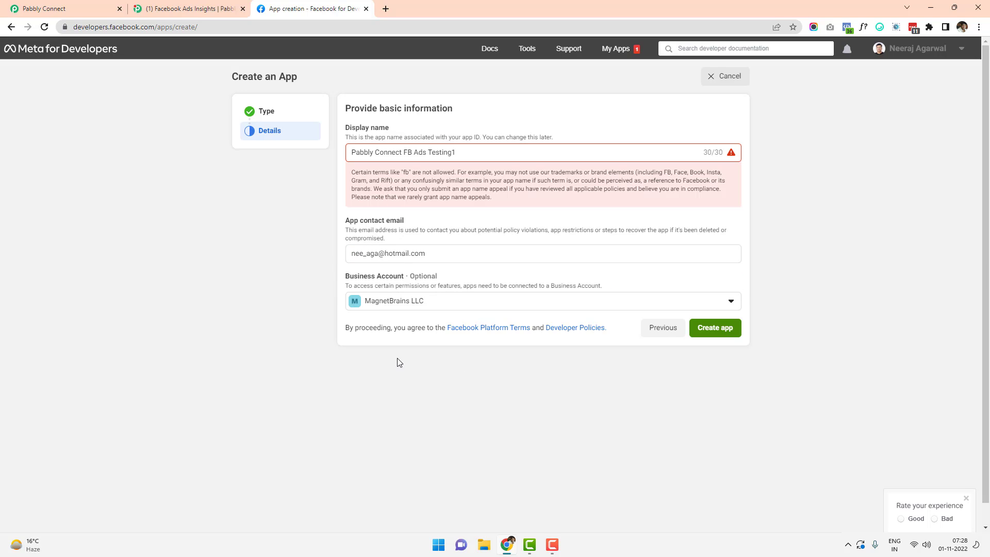
- Remove 'FB' so the app is named 'Pabbly Connect Ads Testing1', then create it, confirming with the account password
left_click_drag(387, 174, 454, 173)
left_click(413, 170)
left_click_drag(518, 171, 645, 172)
left_click(407, 152)
double_click(407, 152)
key("BackSpace")
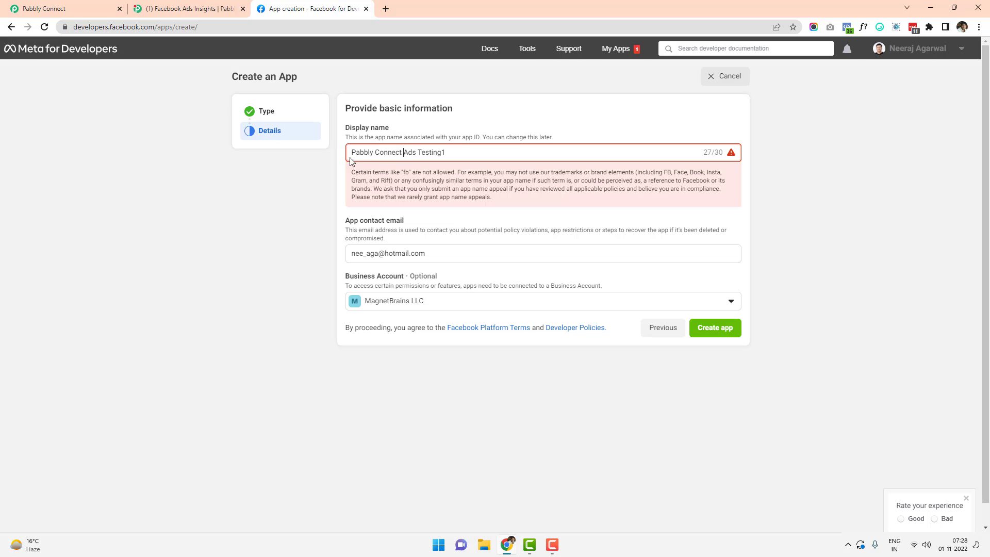
left_click(724, 332)
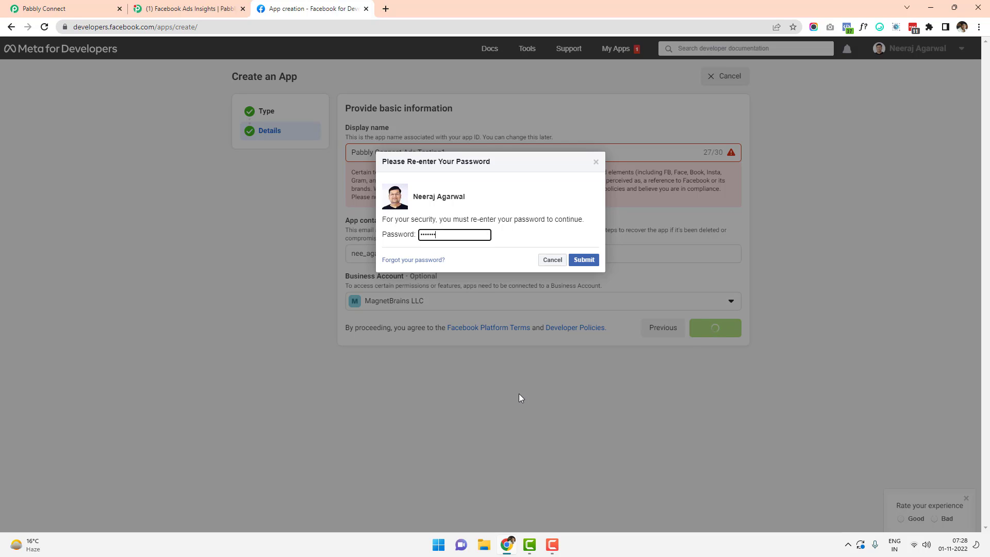
left_click(584, 259)
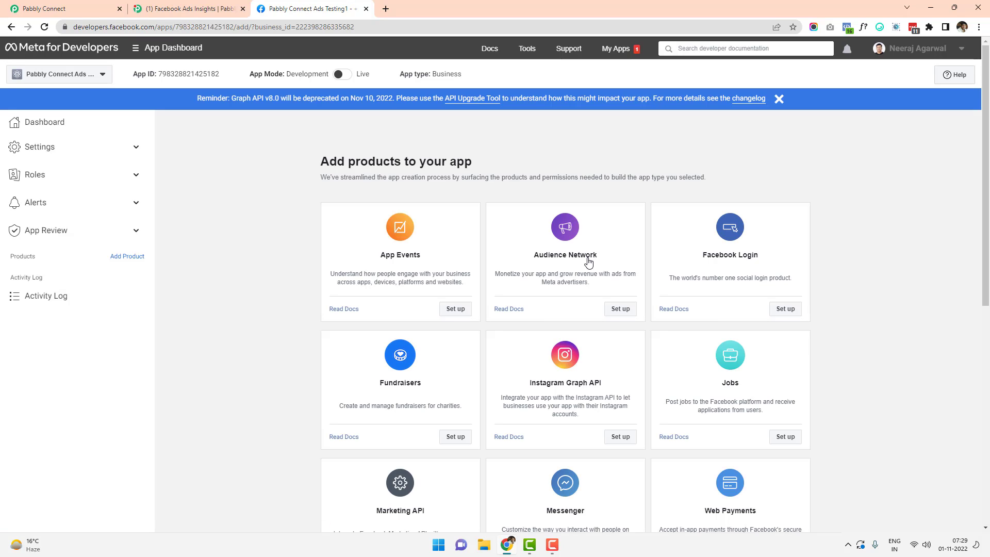
- Strip the app path from the address to load the developers.facebook.com home page
left_click(98, 78)
left_click(85, 77)
left_click_drag(157, 27, 588, 44)
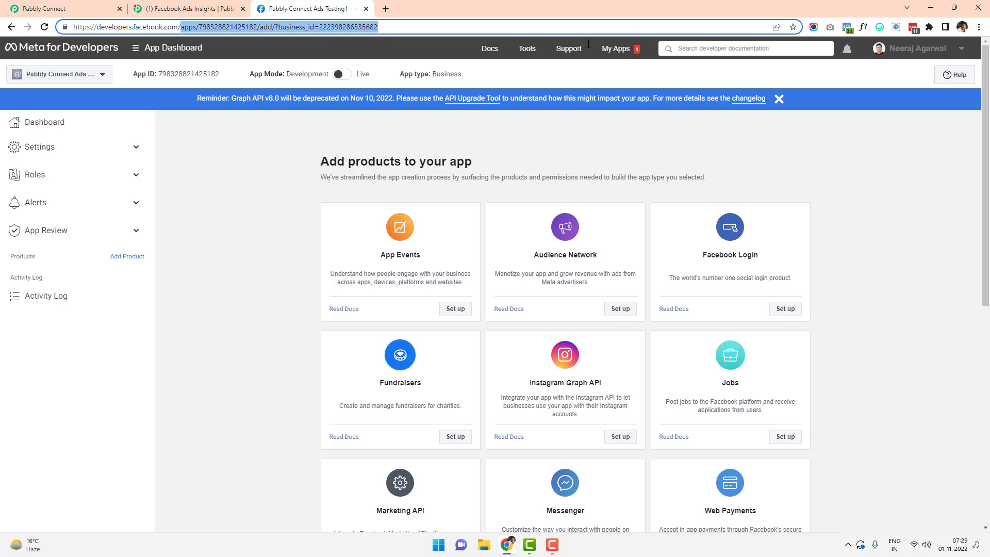
key("BackSpace")
key("Return")
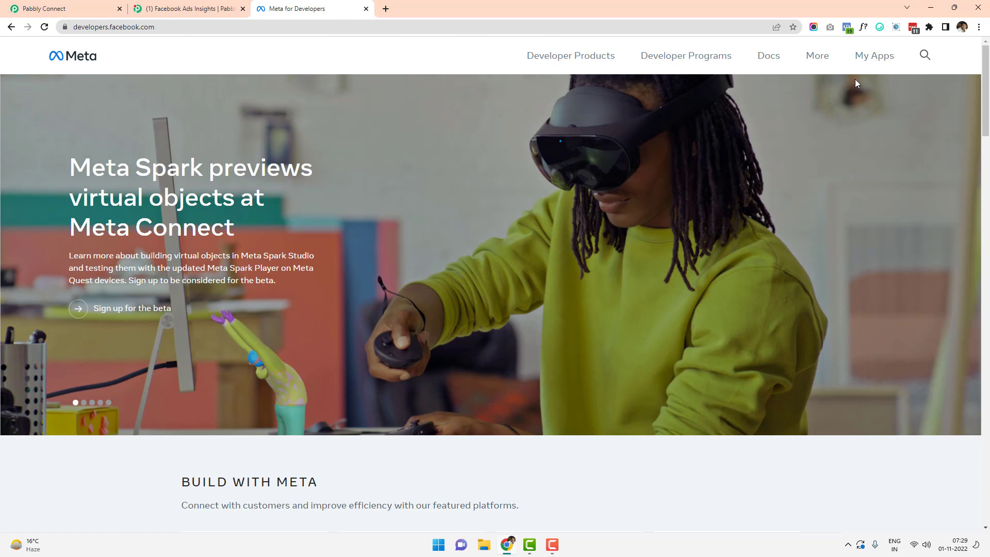
- From My Apps, open MagnetBrains LLC Business Settings via the Pabbly Connect Ads Testing1 card
left_click(872, 58)
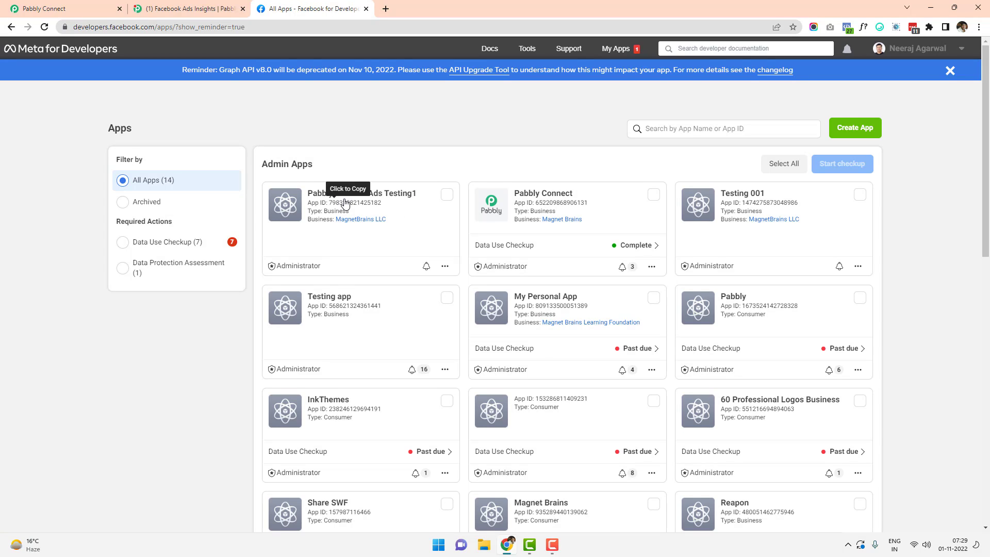
left_click_drag(308, 221, 400, 225)
left_click(397, 227)
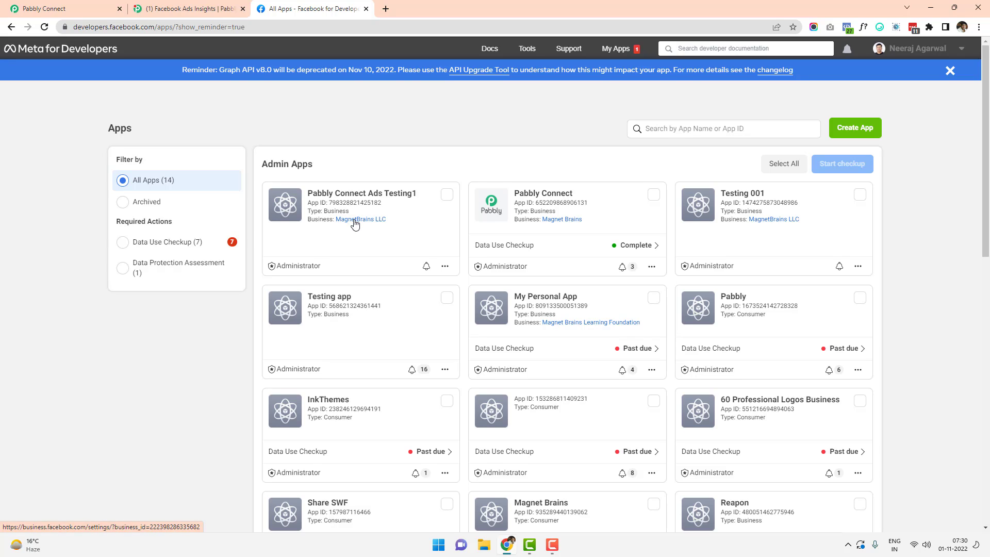
left_click(354, 223)
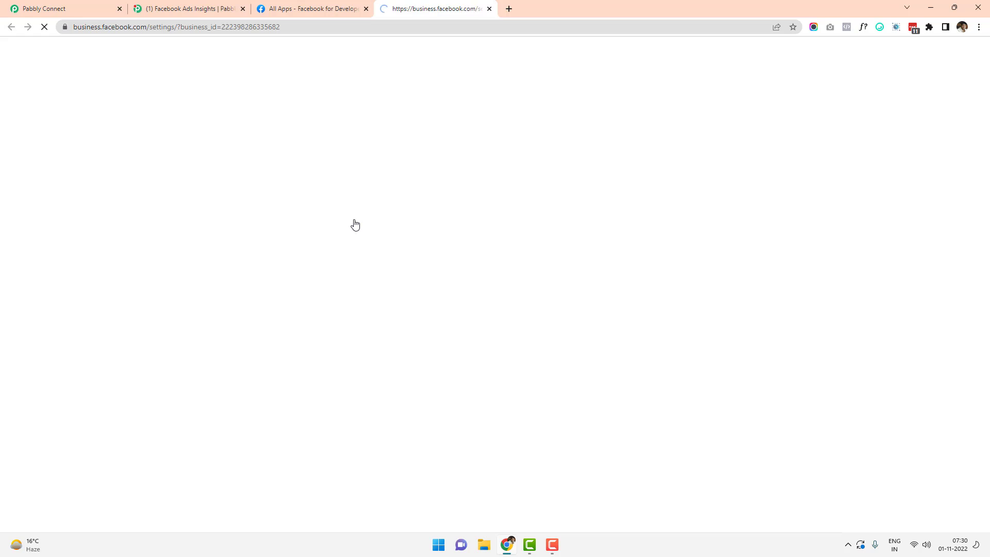
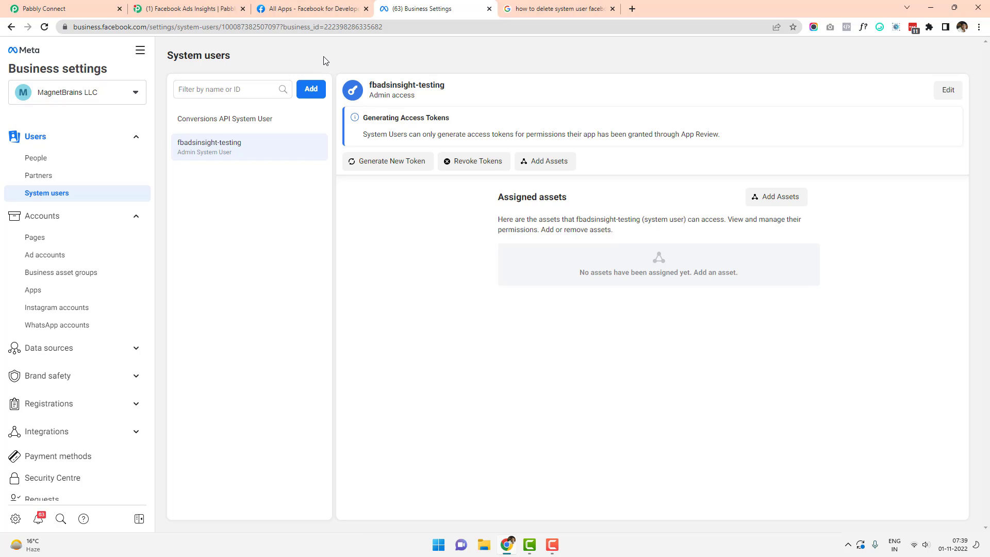
left_click(311, 98)
left_click(409, 207)
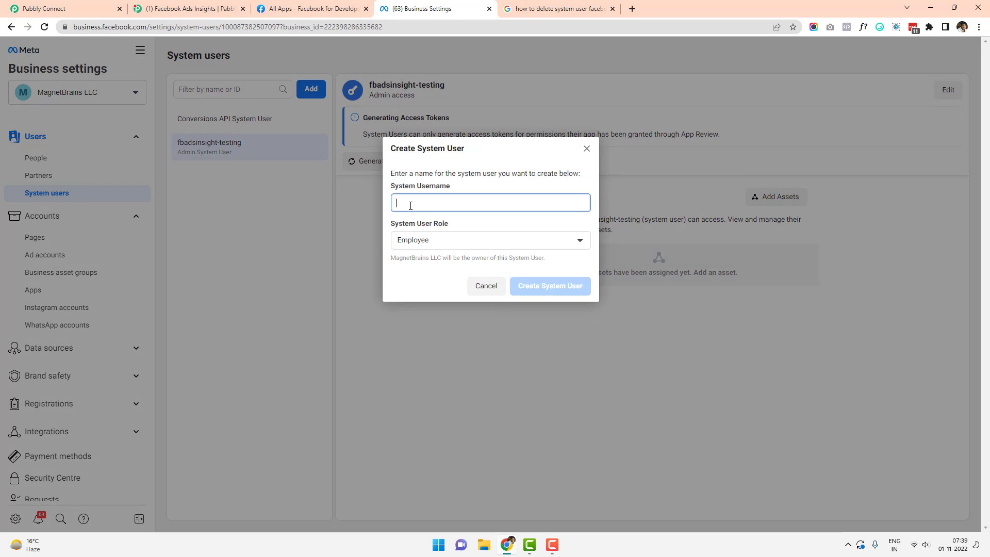
type("pabblyconnect")
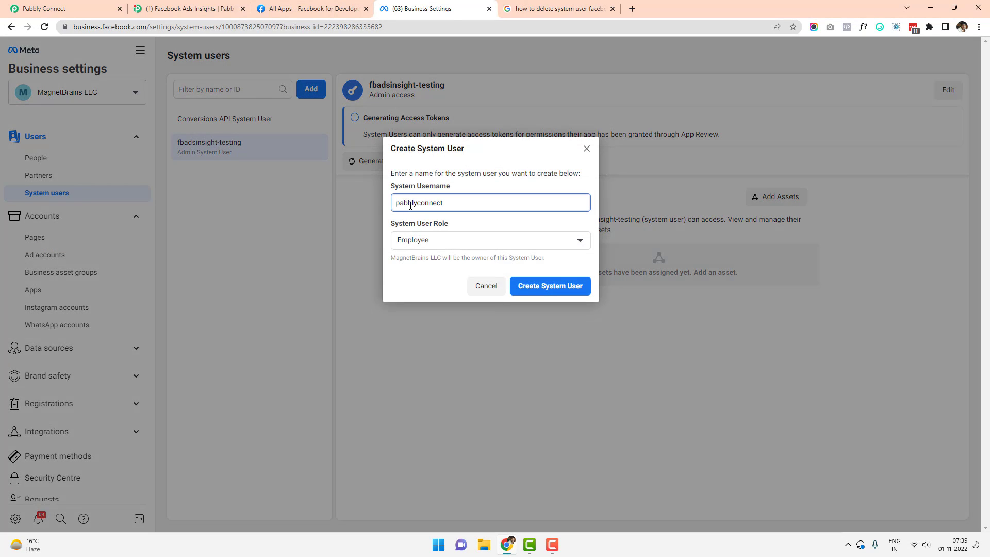
left_click(436, 242)
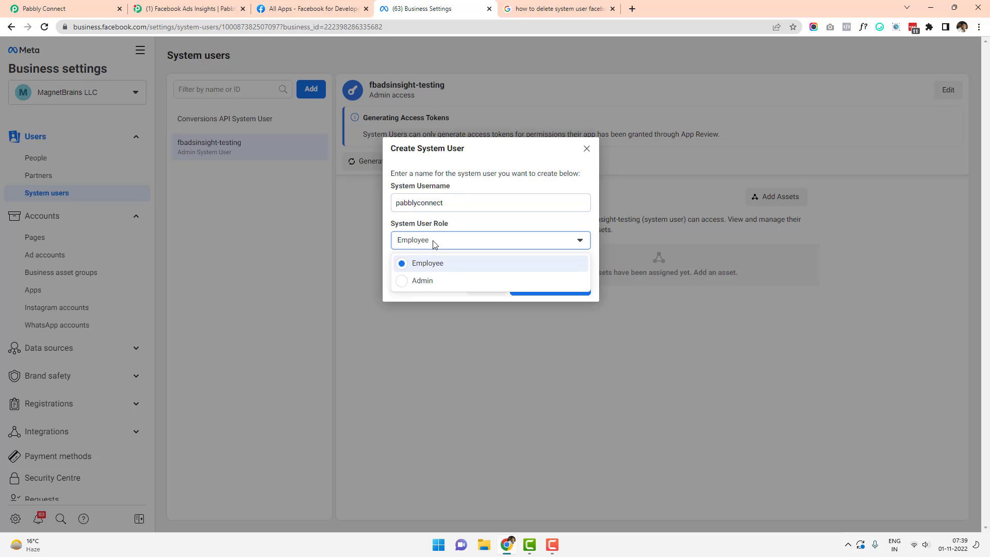
left_click(401, 283)
left_click(555, 297)
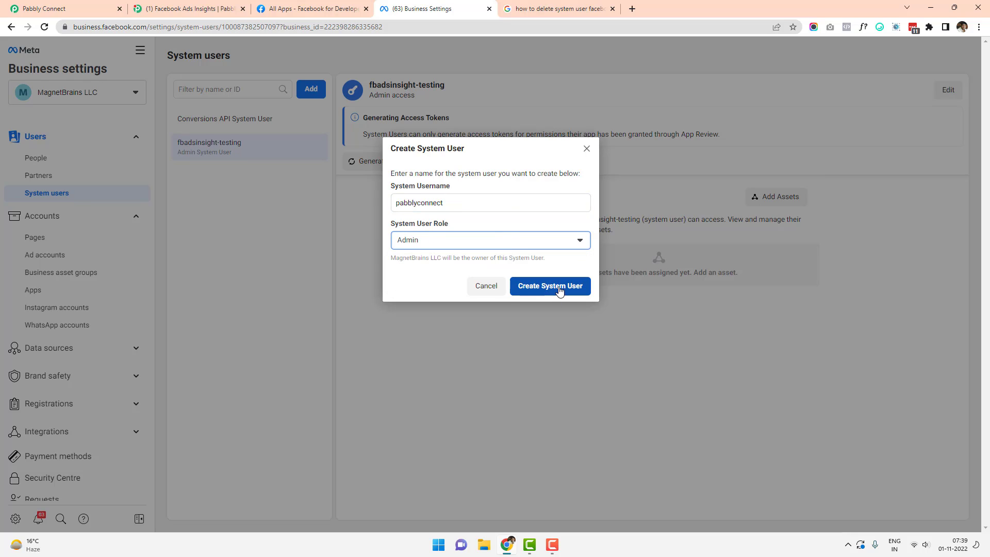
left_click_drag(409, 184, 534, 212)
left_click(580, 243)
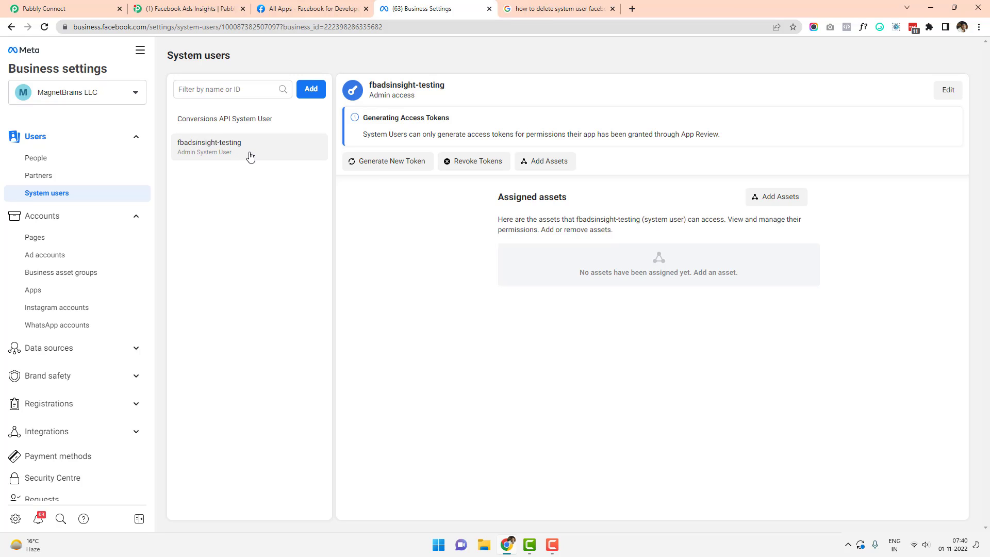
- Assign the Pabbly Billing One Time, Pabbly Connect One Time and Pabbly Ads ad accounts with full control
left_click(538, 161)
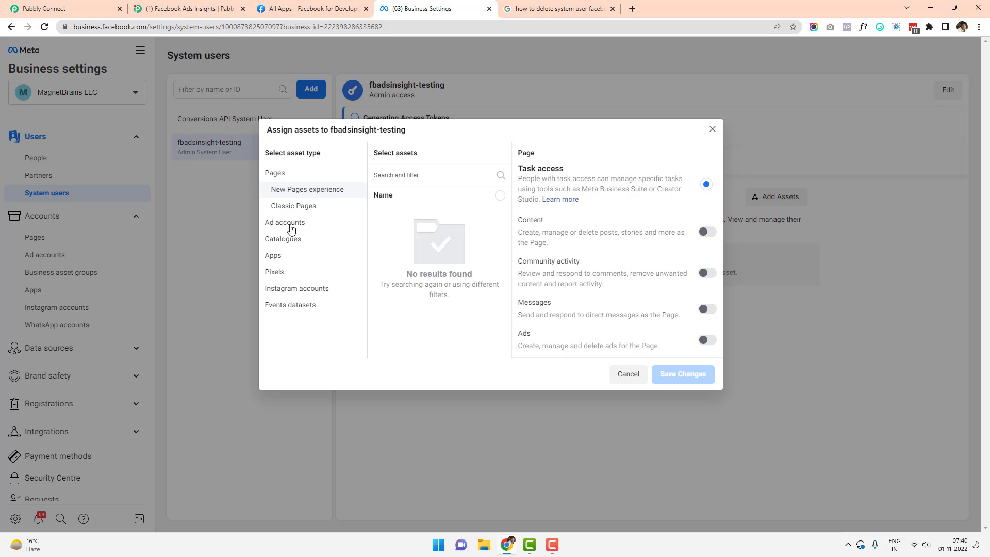
left_click(292, 227)
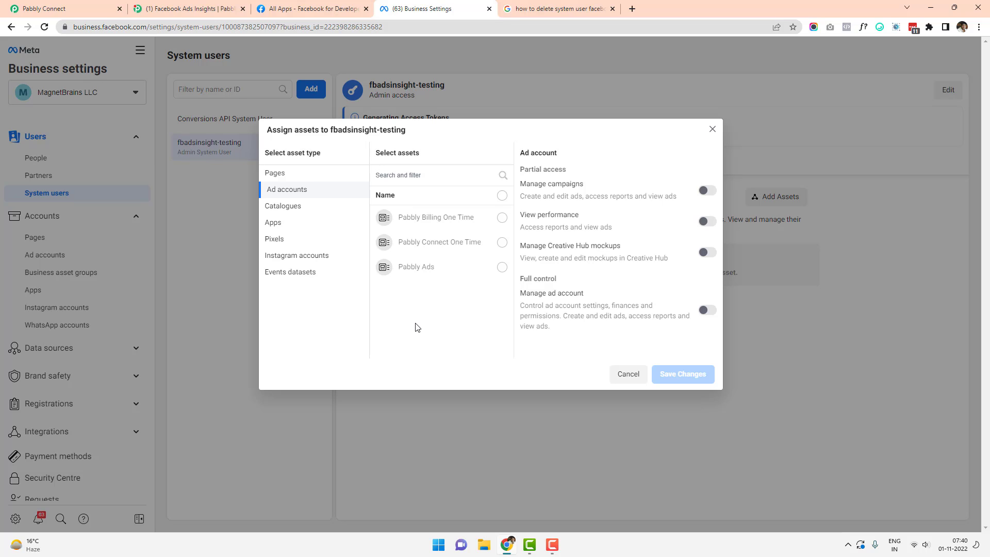
left_click(501, 218)
left_click(502, 244)
left_click(502, 267)
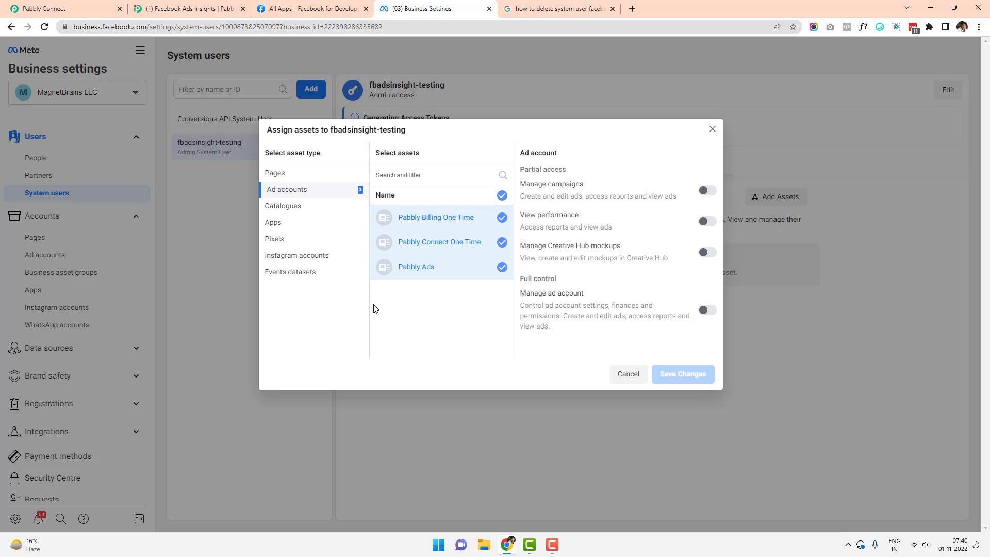
left_click(706, 312)
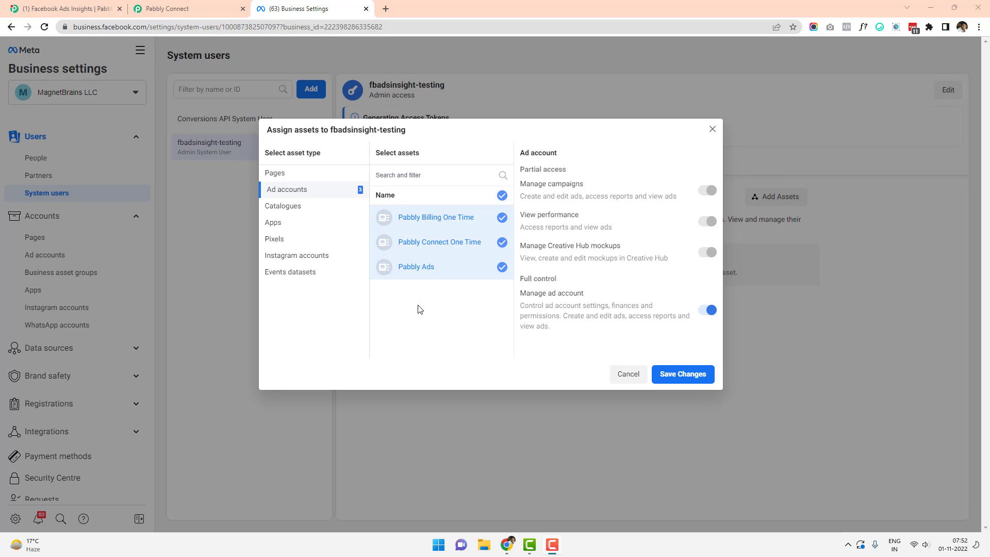
- Add the Pabbly Connect Ads Testing1 app with Manage app on and save the assignments
left_click(281, 225)
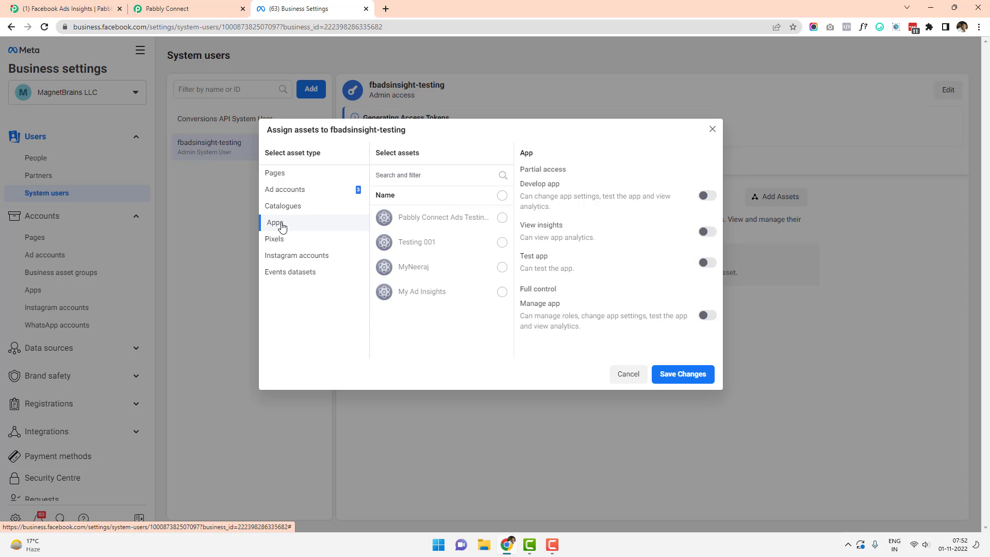
left_click(501, 218)
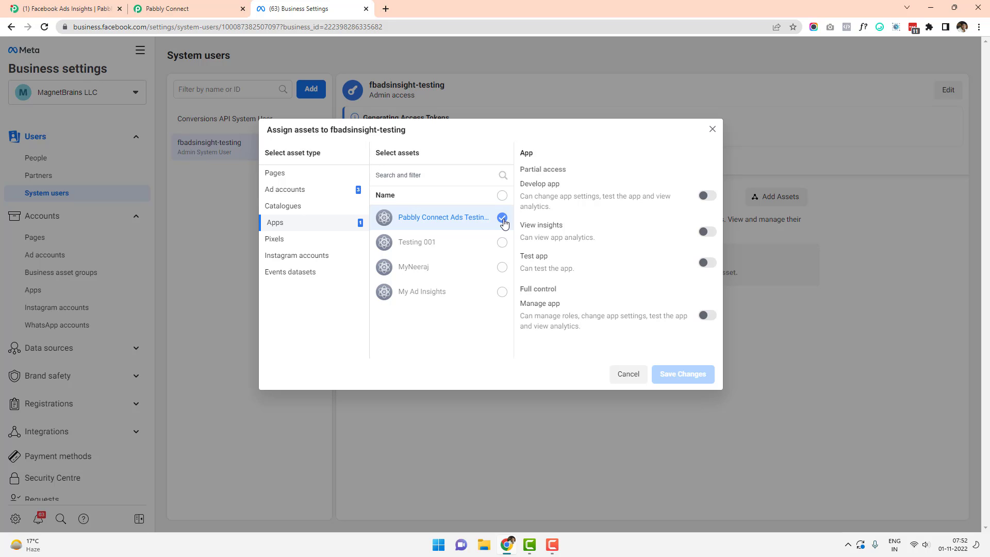
left_click(707, 315)
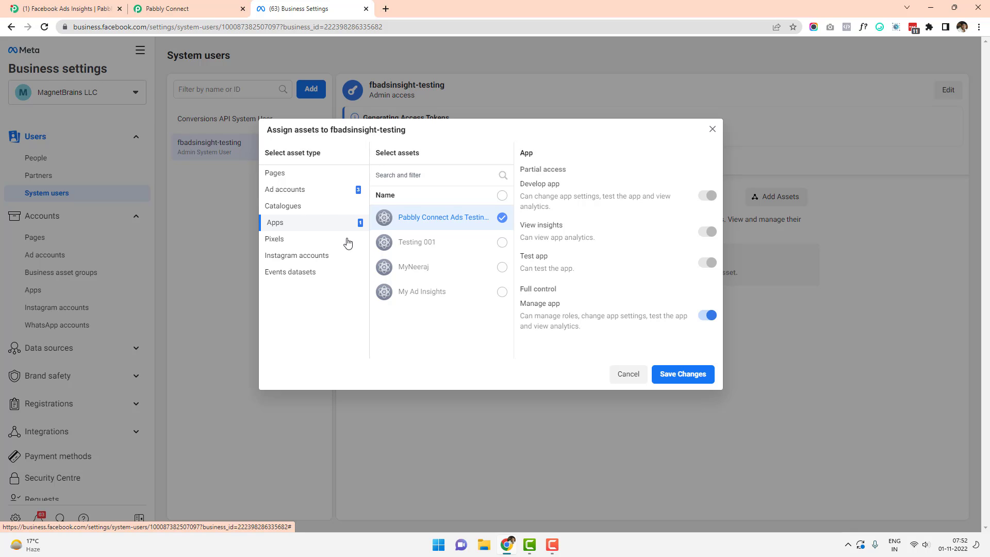
left_click(694, 374)
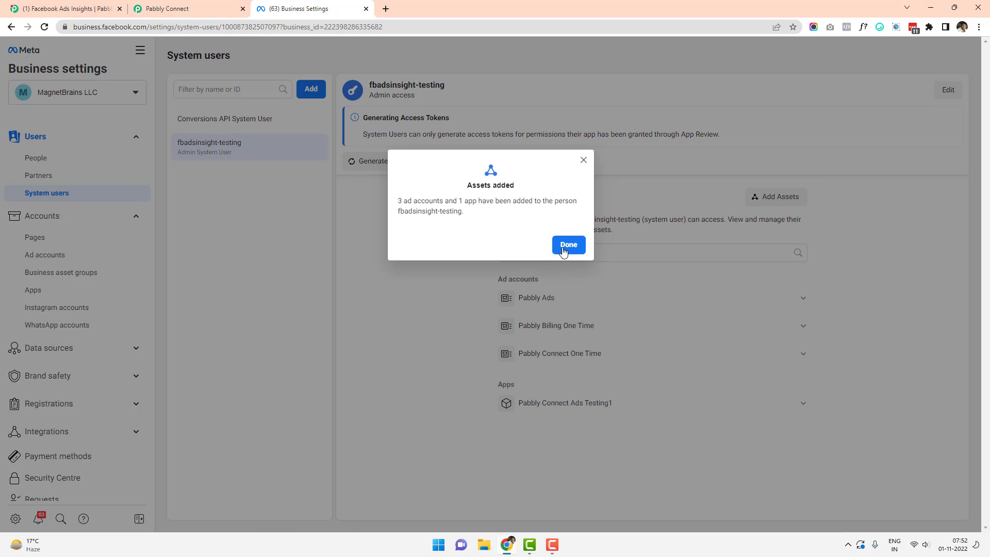
- Generate a new token with the Pabbly Connect Ads Testing1 app selected, triggering the SMS two-factor check
left_click(564, 249)
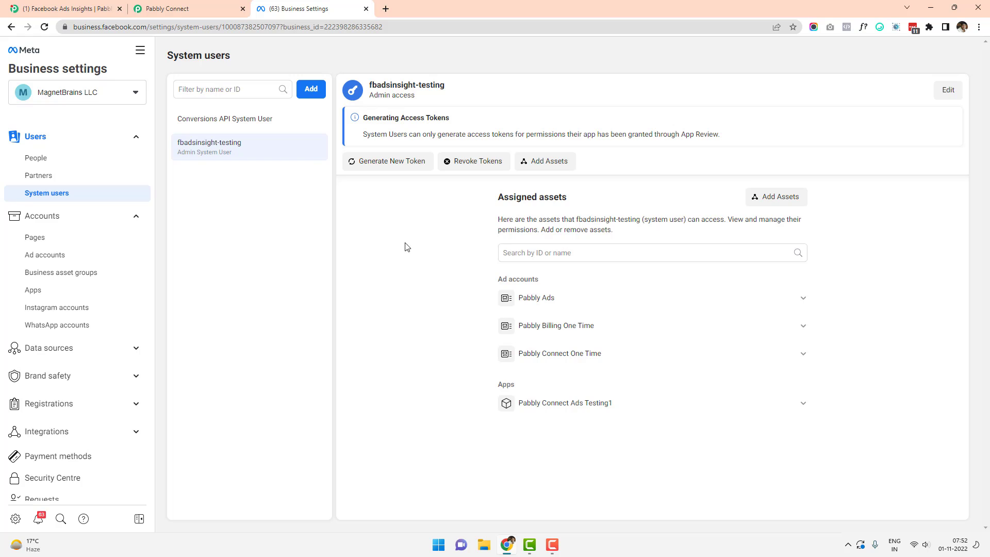
left_click(386, 165)
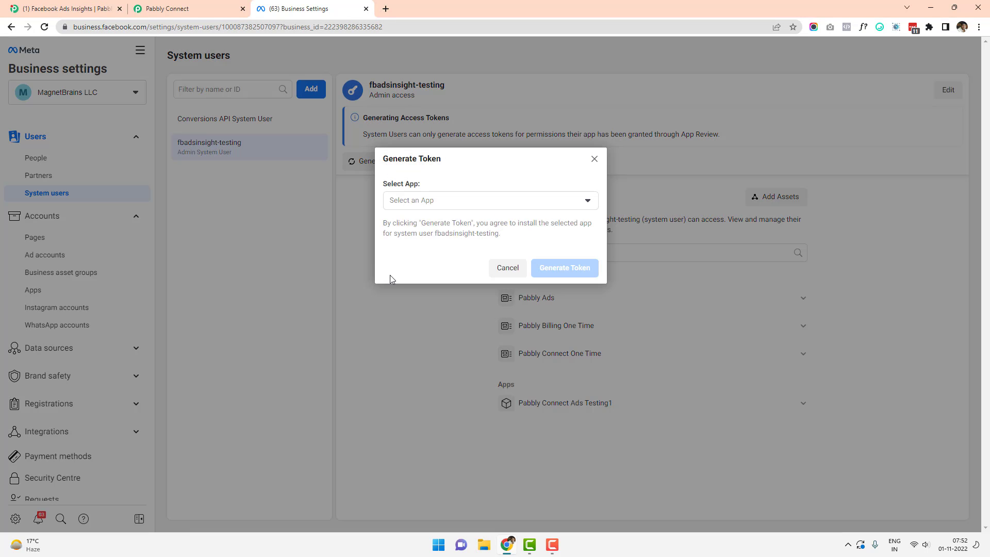
left_click(418, 203)
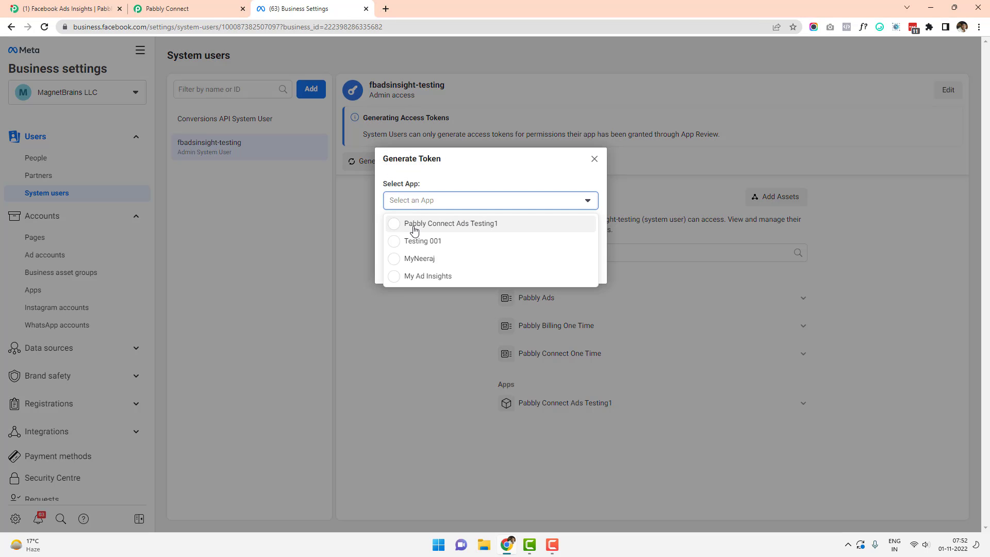
left_click(413, 230)
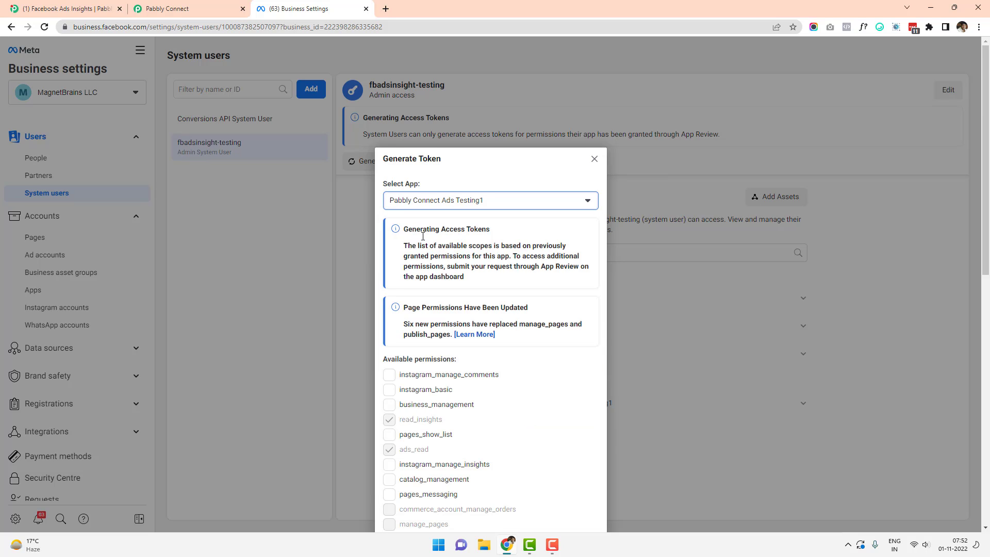
scroll(536, 307, "down", 3)
mouse_move(391, 268)
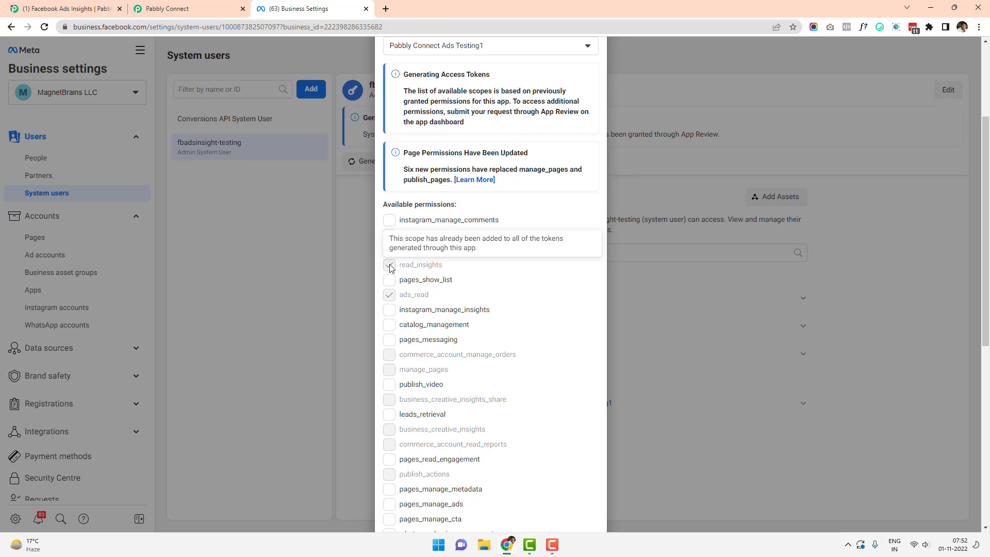
mouse_move(390, 298)
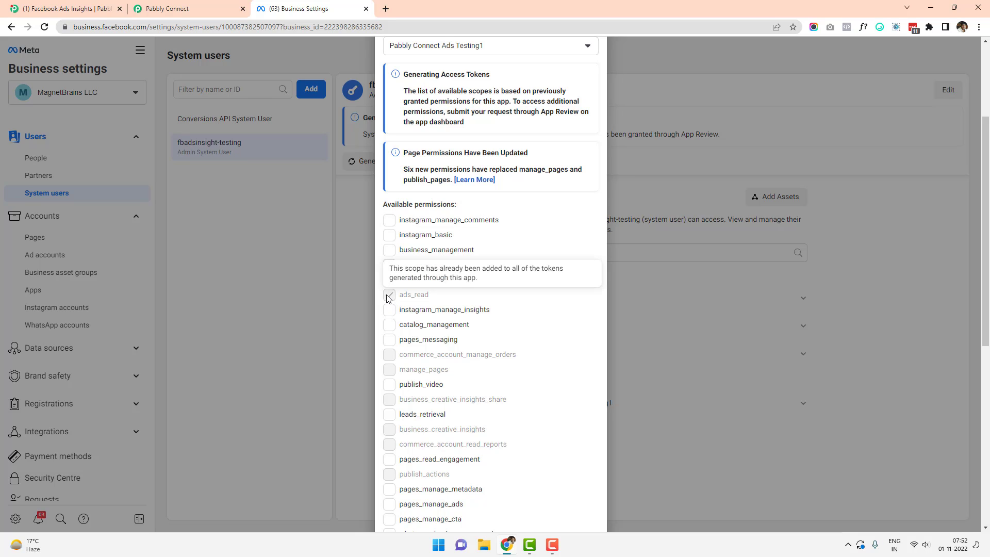
scroll(390, 299, "down", 2)
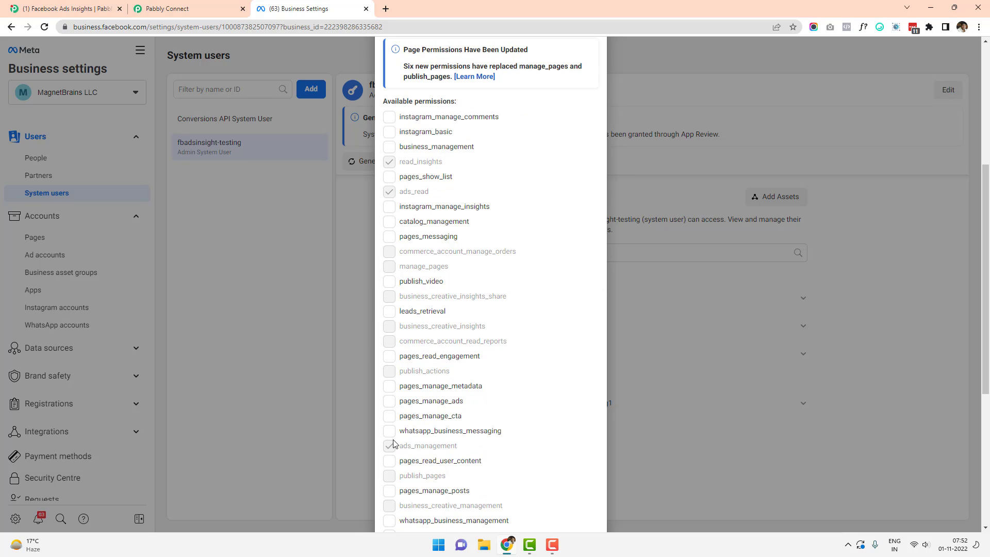
mouse_move(388, 451)
scroll(415, 187, "down", 5)
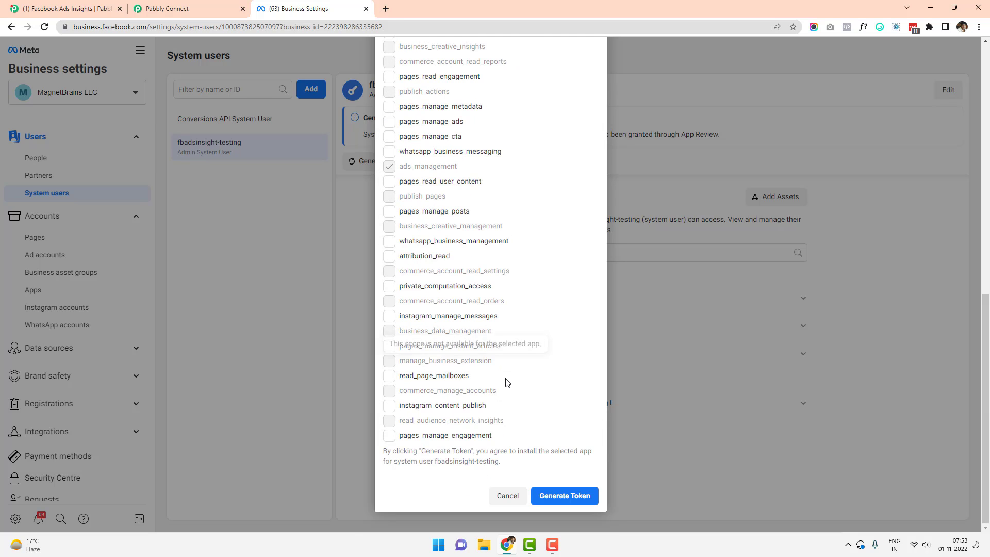
left_click(564, 492)
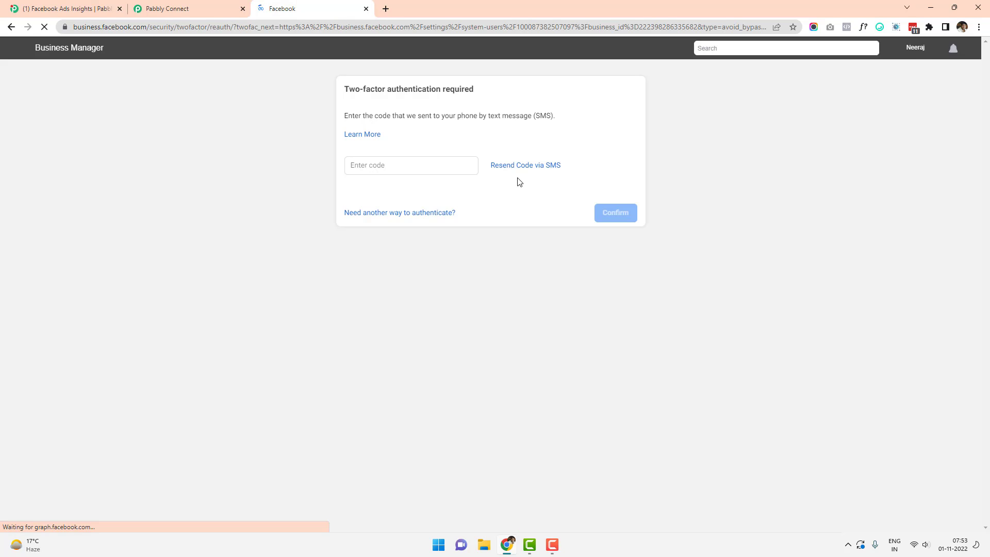
- Enter the texted verification code and confirm it
left_click(446, 164)
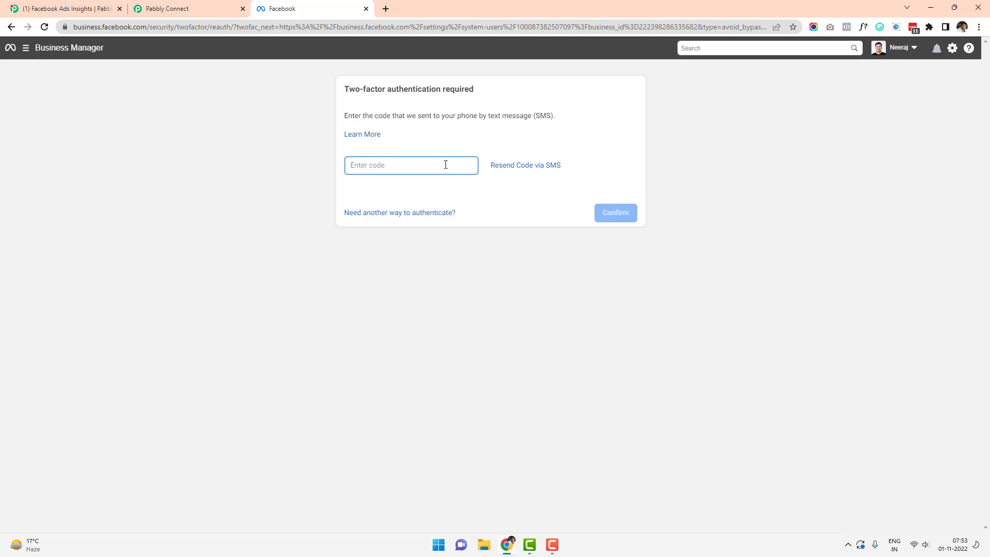
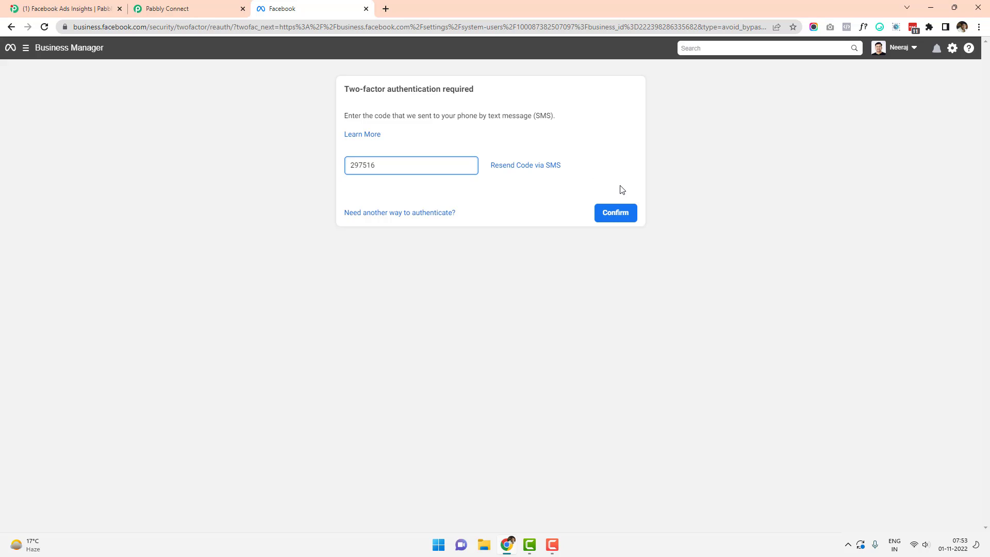
left_click(616, 213)
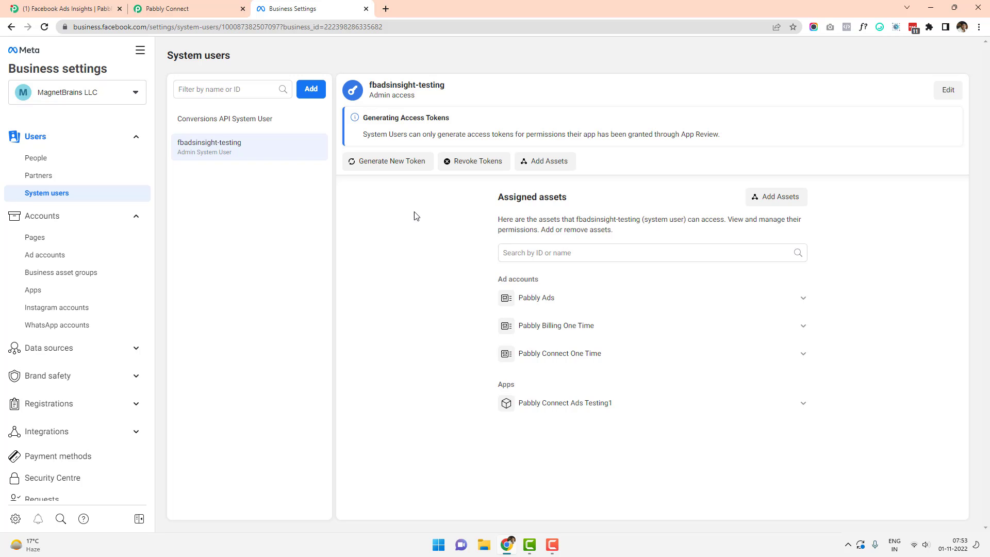
- Generate a fresh Pabbly Connect Ads Testing1 access token, copy it, and close the window
left_click(376, 164)
left_click(441, 215)
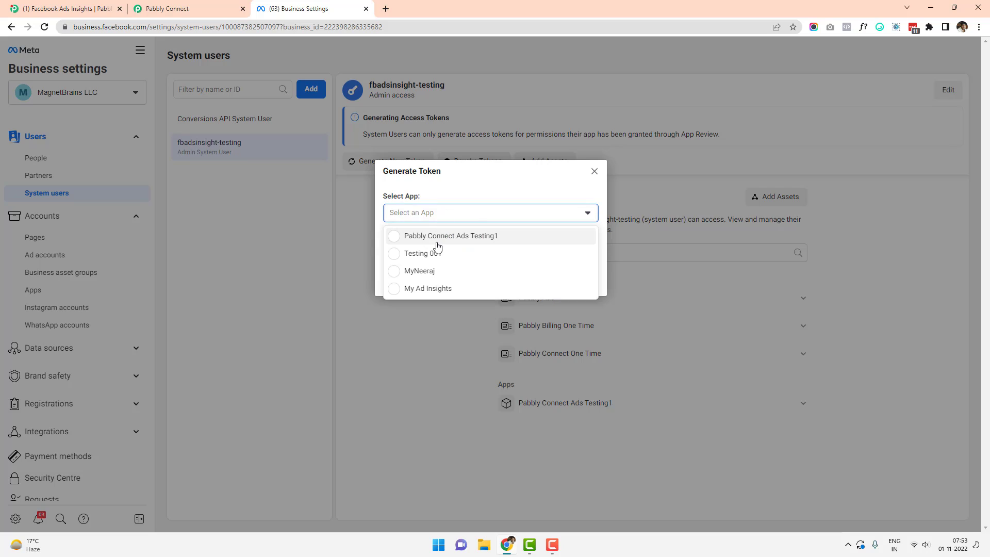
left_click(437, 240)
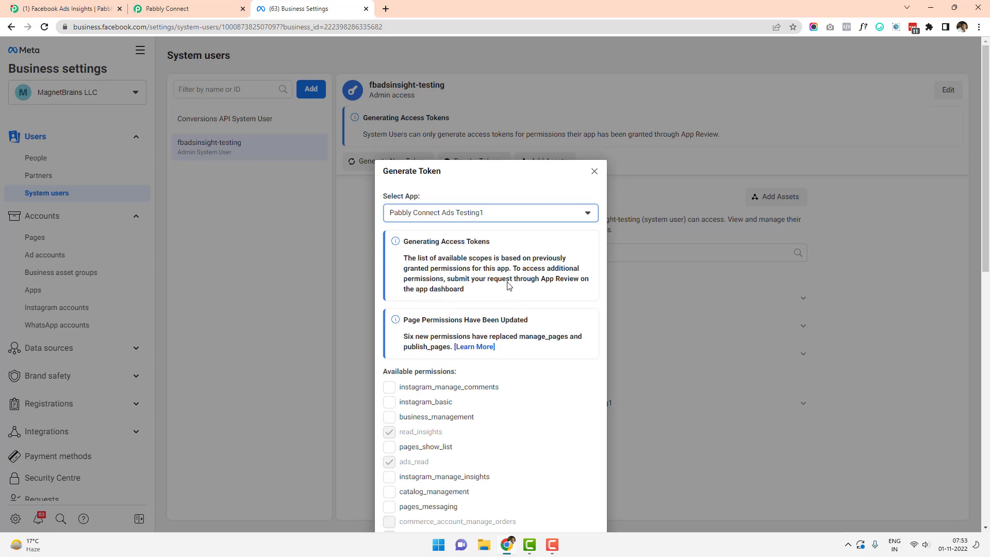
scroll(508, 310, "down", 6)
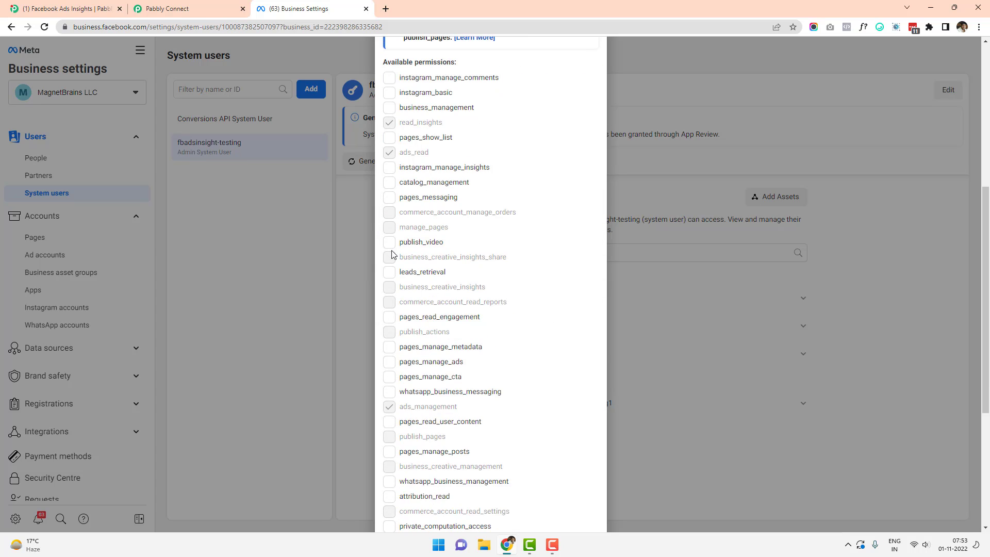
scroll(402, 335, "down", 3)
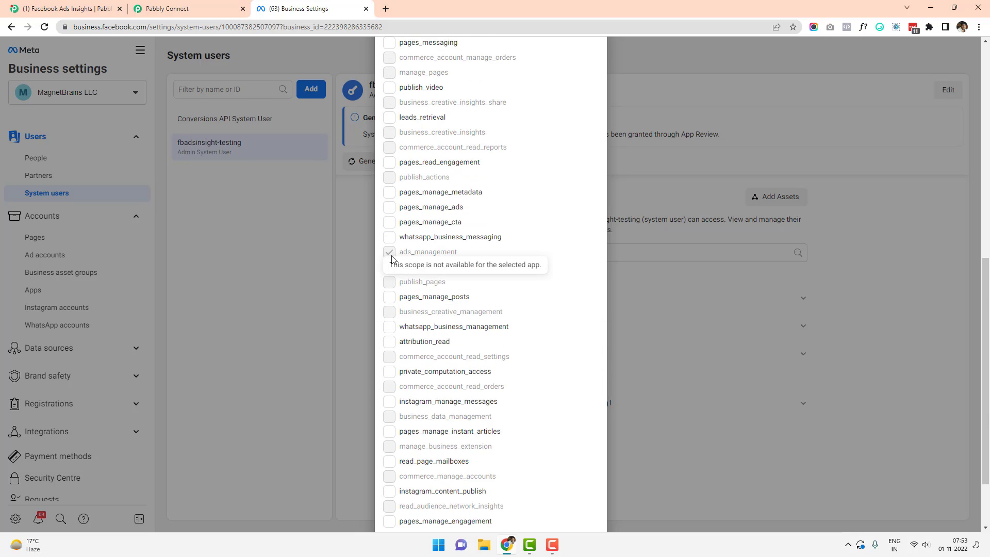
scroll(510, 273, "down", 2)
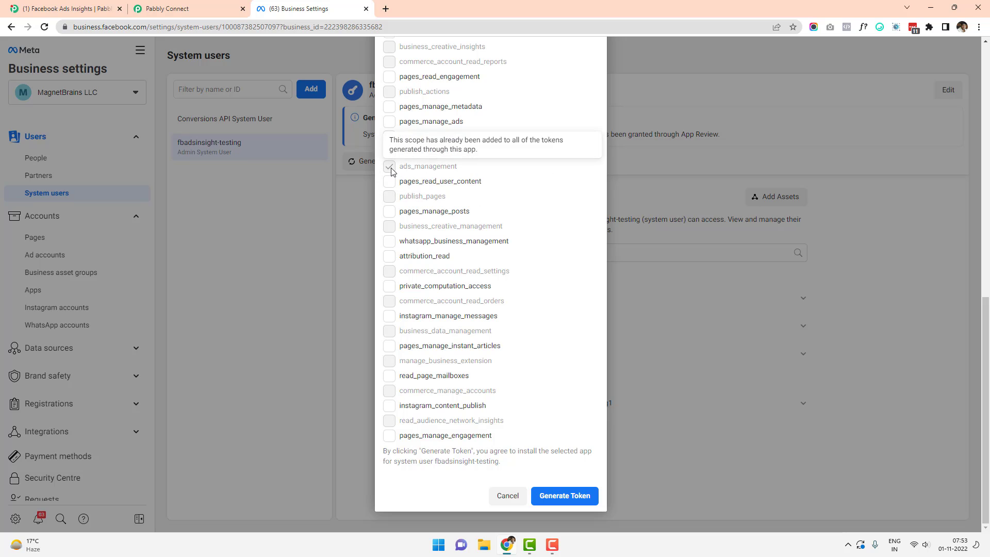
left_click(577, 496)
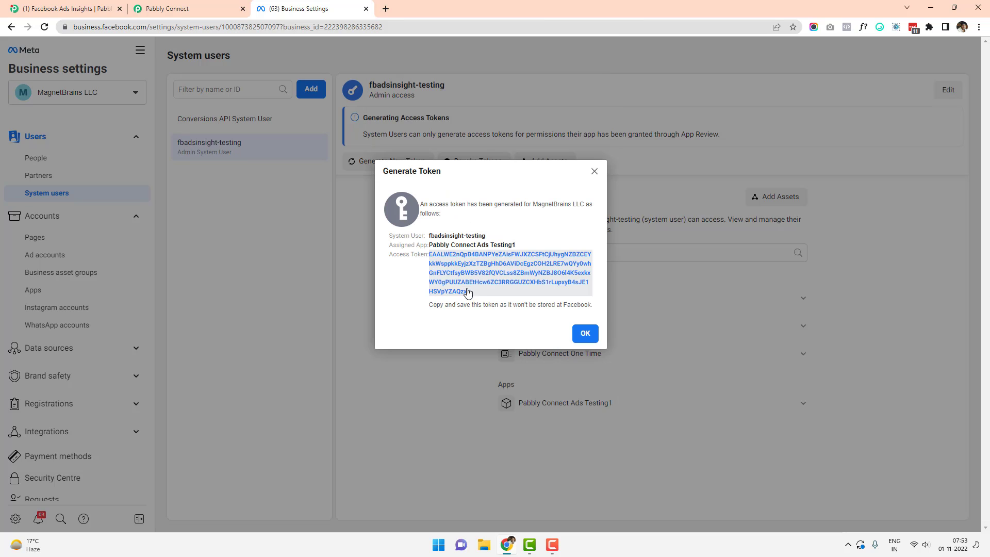
left_click_drag(471, 292, 430, 254)
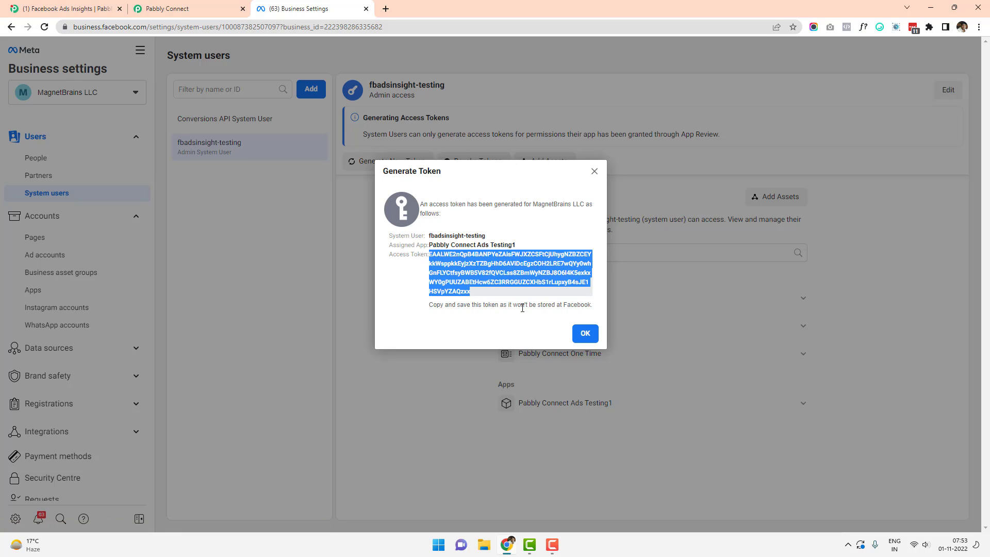
left_click(592, 338)
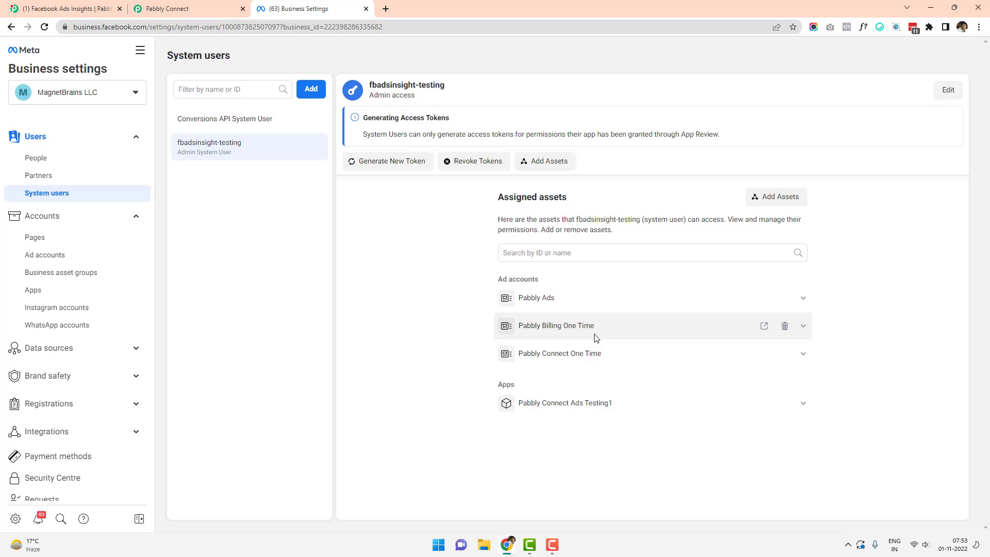
- Paste the access token into a new Notepad note, then return to the Pabbly Connect tab
left_click(440, 544)
type("notepad")
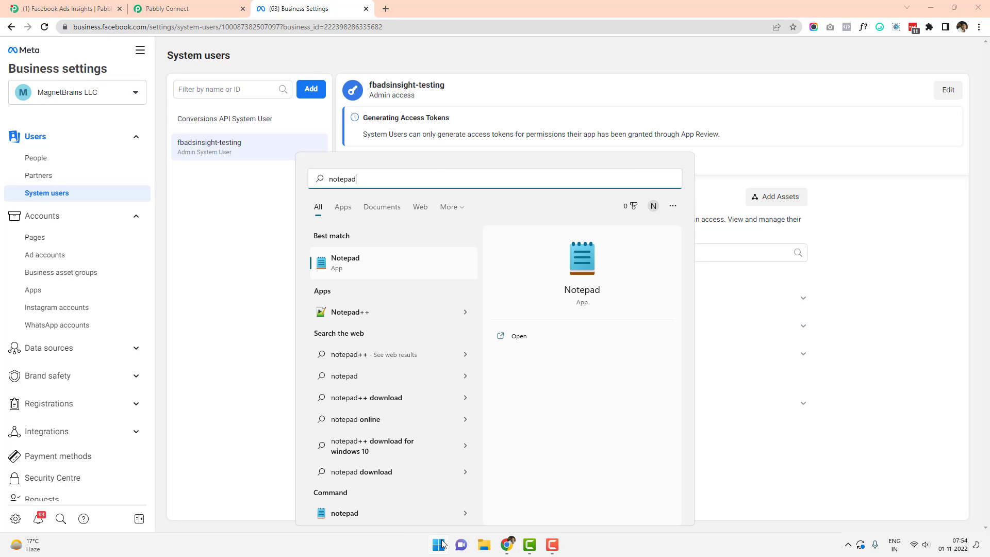
key("Return")
key("ctrl+v")
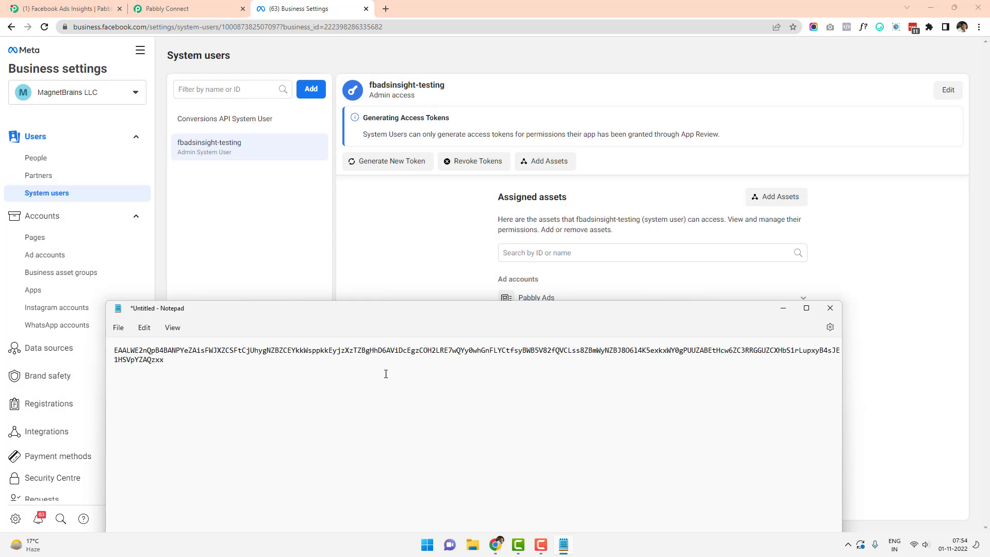
key("ctrl+a")
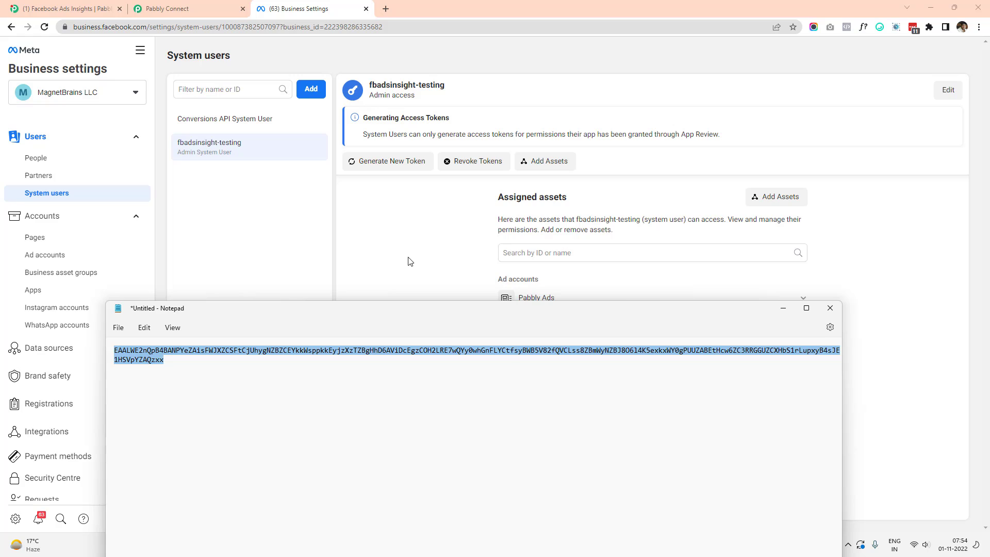
left_click(411, 262)
left_click(180, 11)
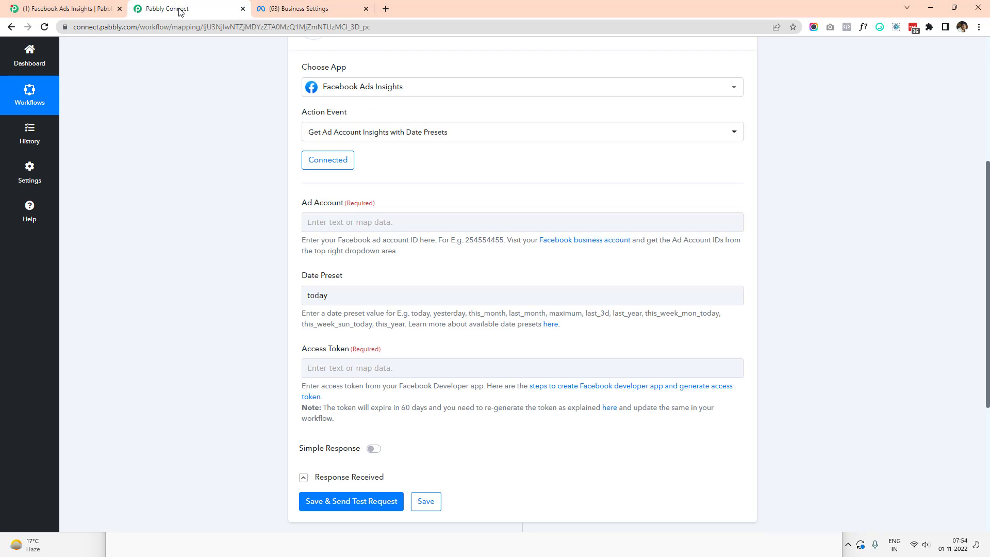
- Paste the access token into the action's Access Token field, then switch to Business Settings
left_click(335, 367)
key("ctrl+v")
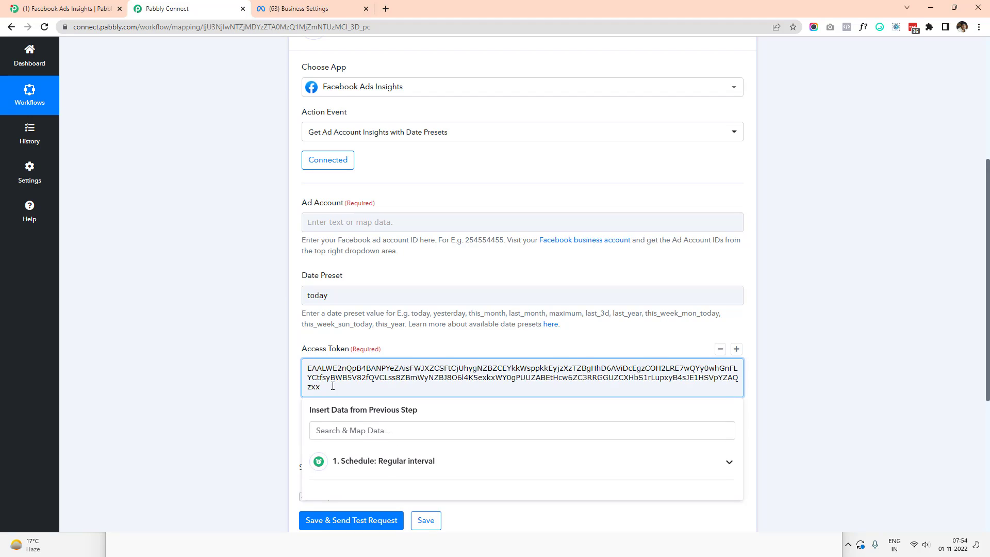
left_click_drag(333, 387, 217, 358)
left_click(216, 358)
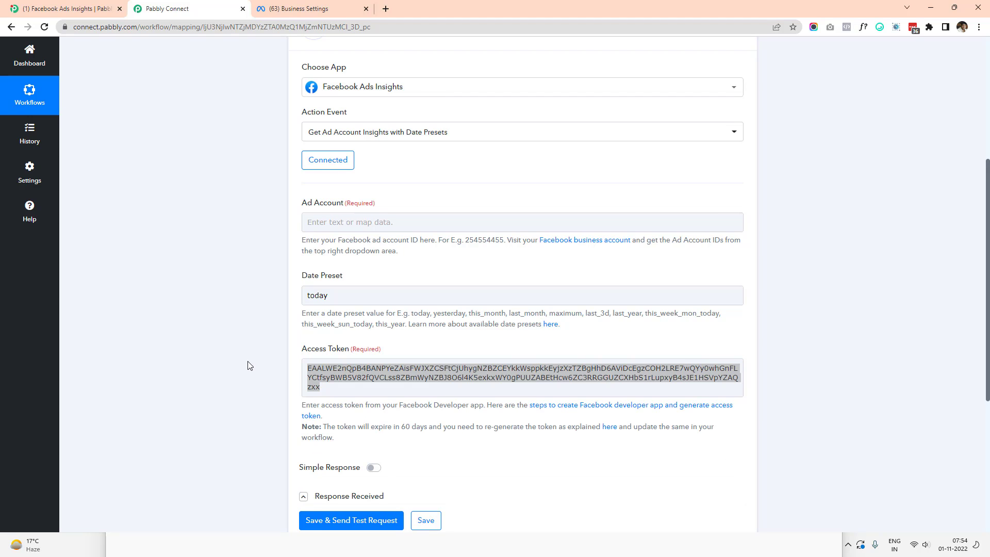
left_click(321, 386)
left_click(215, 342)
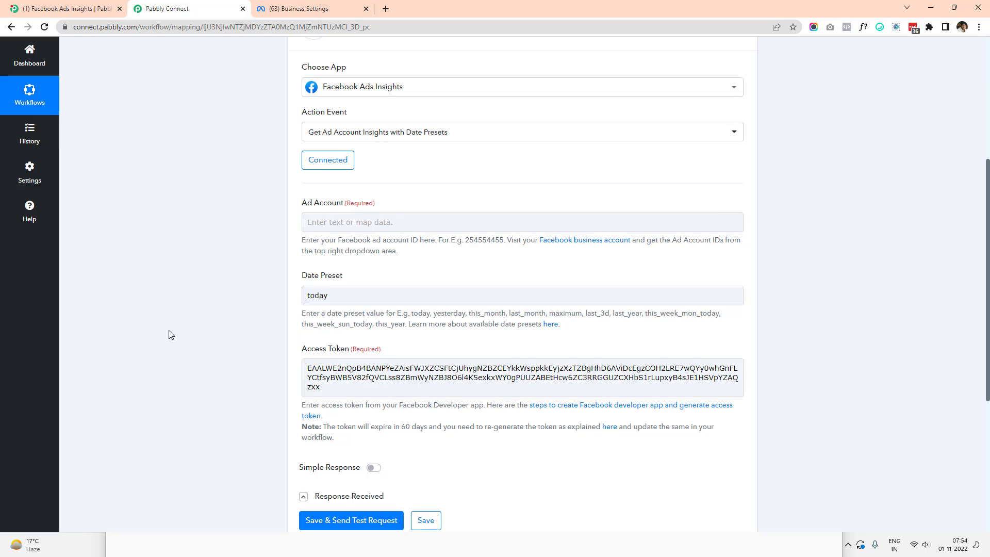
left_click(316, 216)
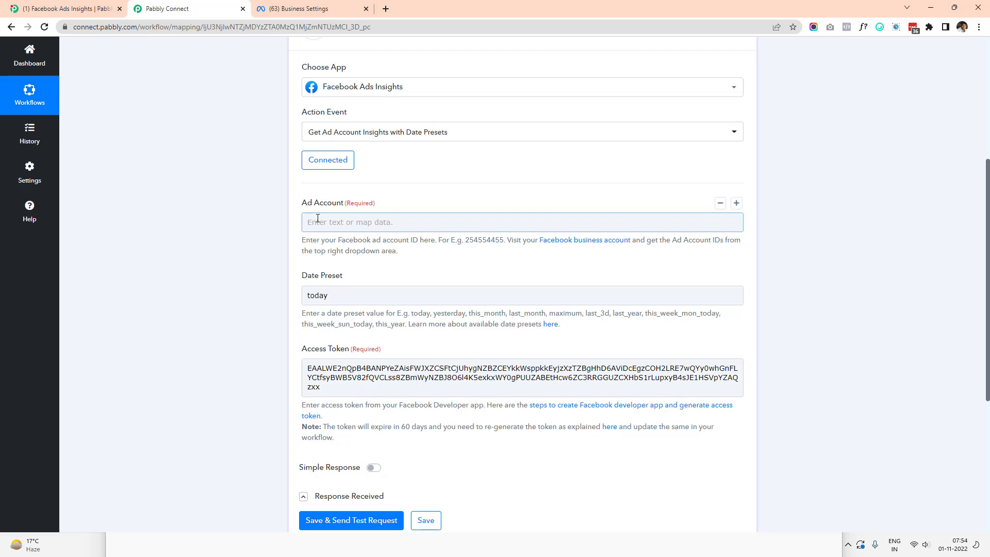
left_click(305, 9)
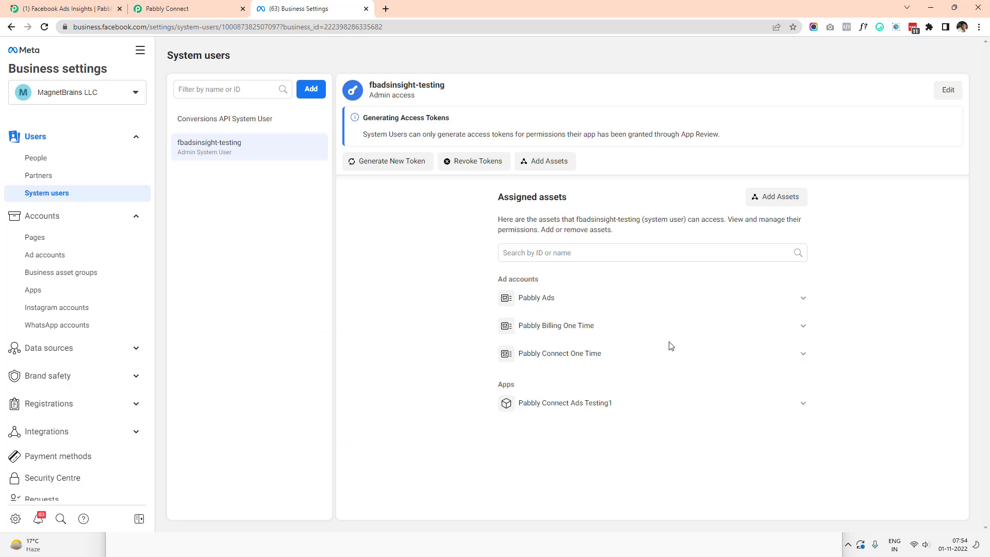
- Copy the Pabbly Connect One Time ad account ID from the Ad accounts list
left_click(804, 354)
scroll(571, 356, "down", 2)
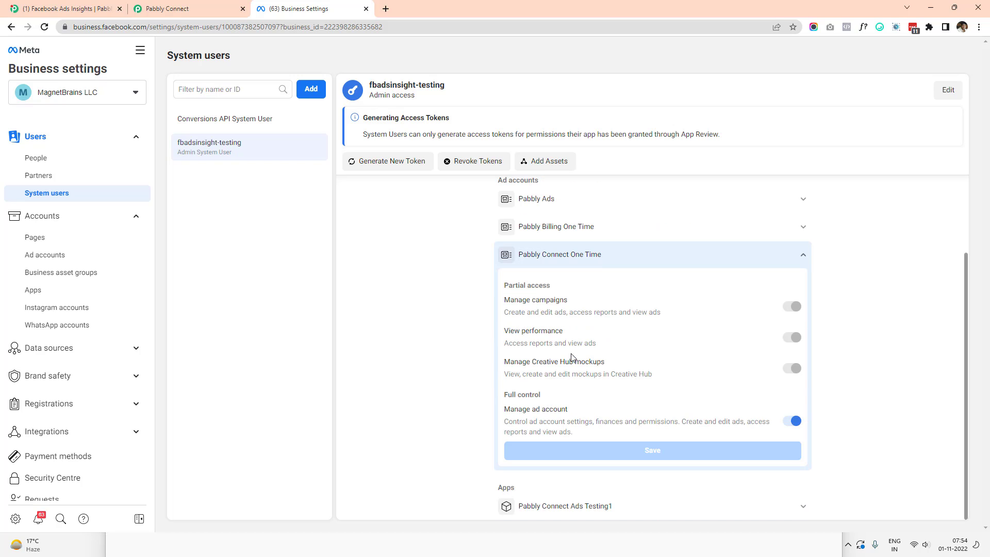
left_click(55, 259)
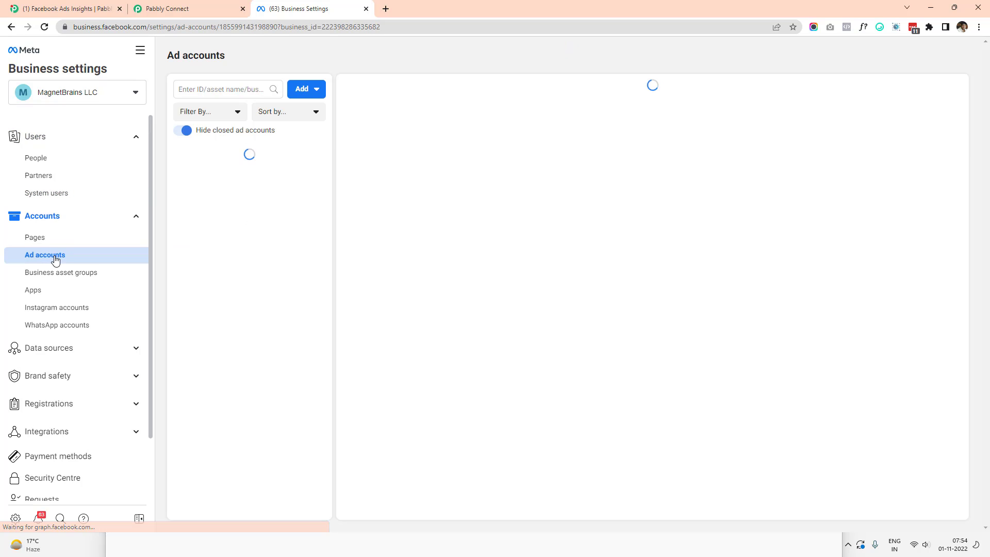
left_click(263, 223)
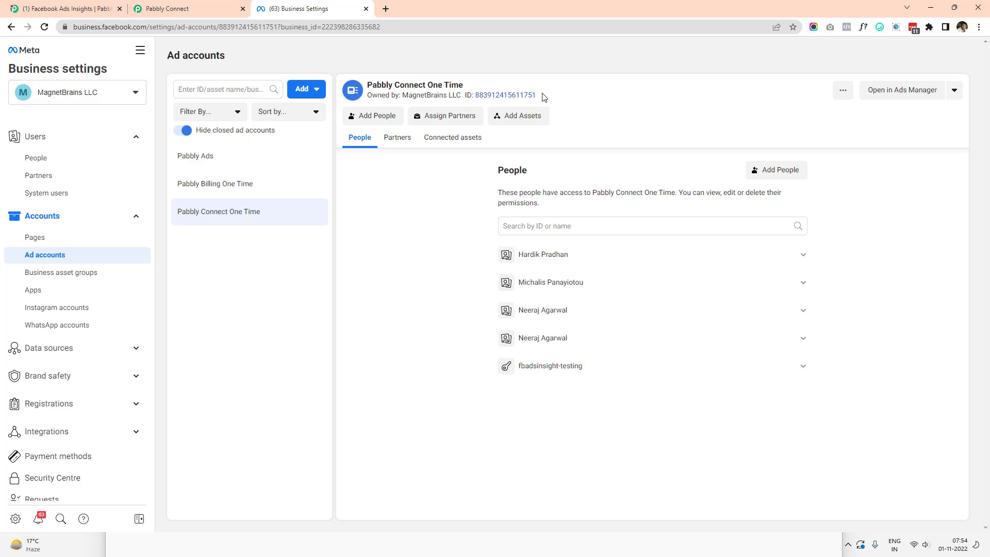
left_click_drag(536, 95, 482, 99)
left_click(482, 99)
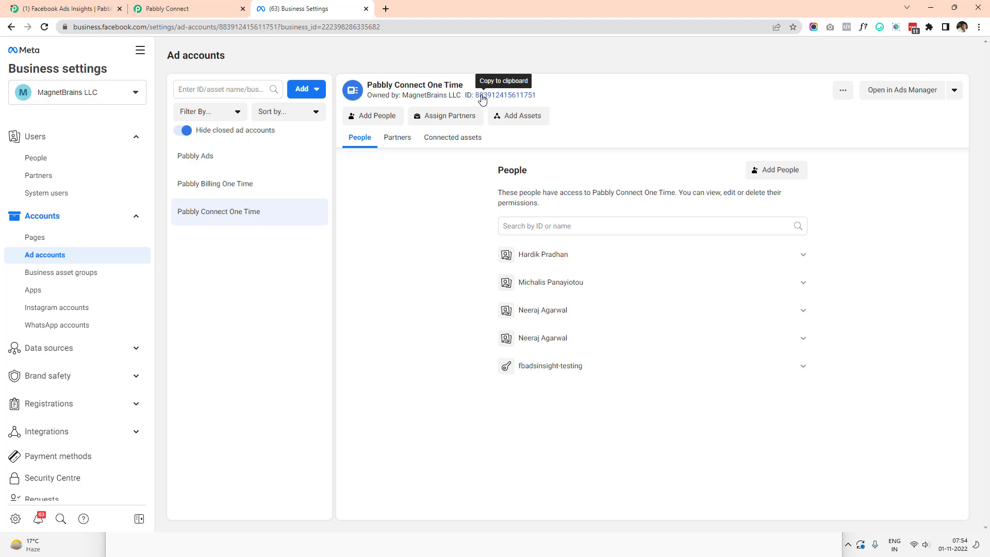
- Paste the Pabbly Connect One Time account ID into the Ad Account field
left_click(188, 12)
left_click(354, 218)
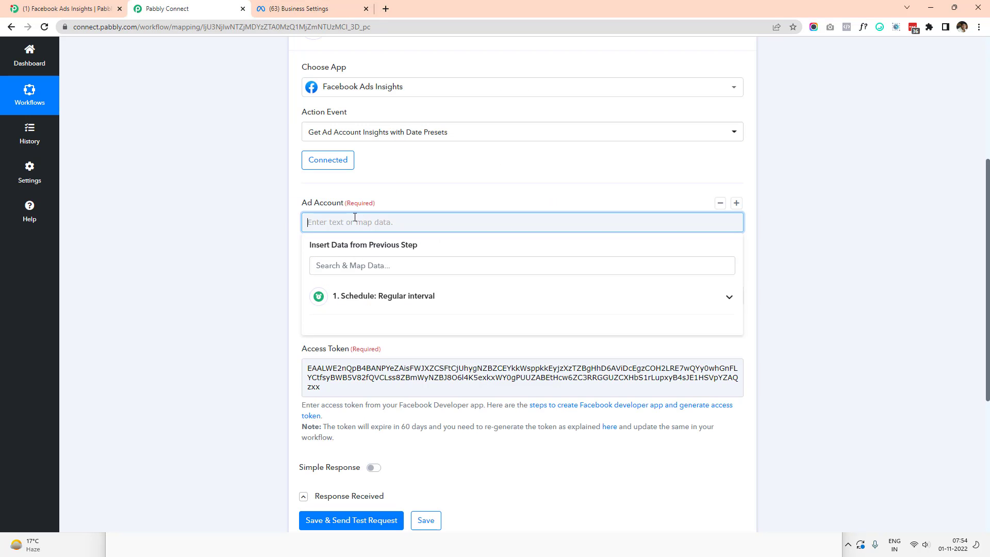
key("ctrl+v")
left_click(222, 231)
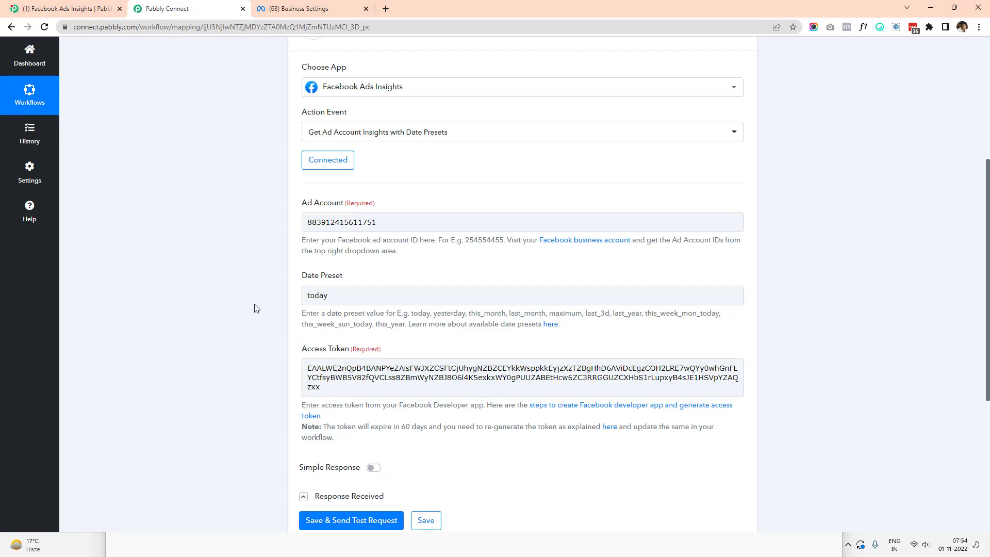
scroll(261, 339, "down", 2)
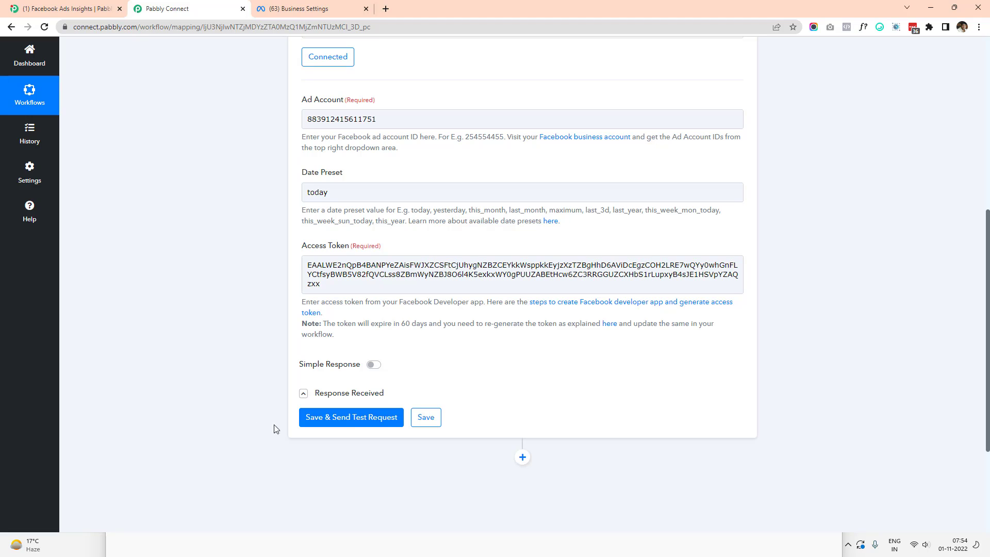
- Save the Facebook Ads Insights step and send a test request
left_click(352, 419)
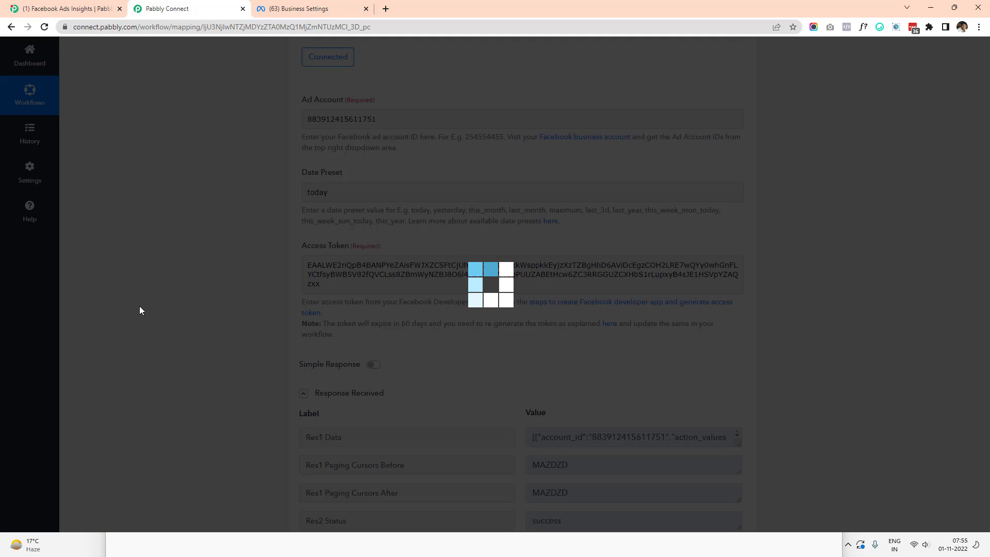
scroll(212, 288, "down", 4)
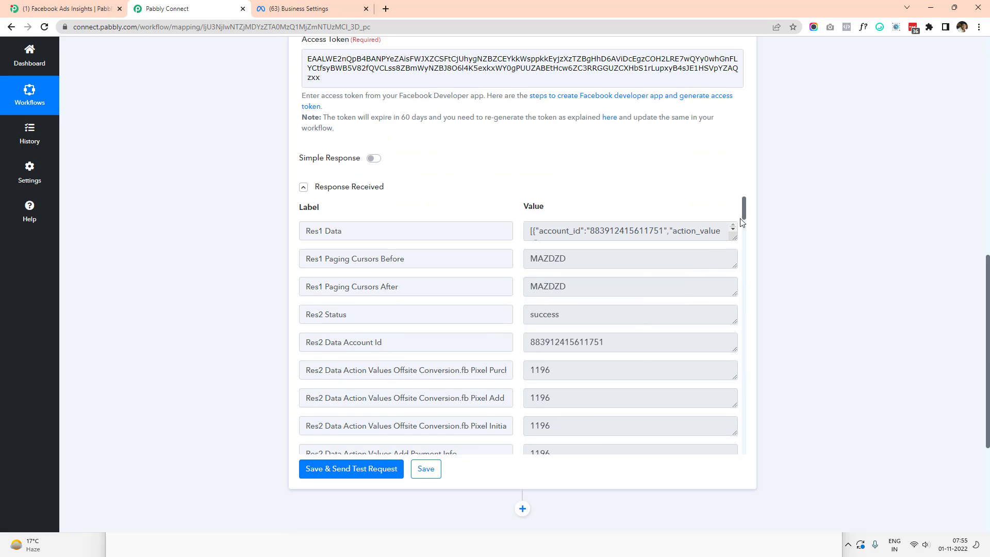
left_click_drag(743, 209, 734, 240)
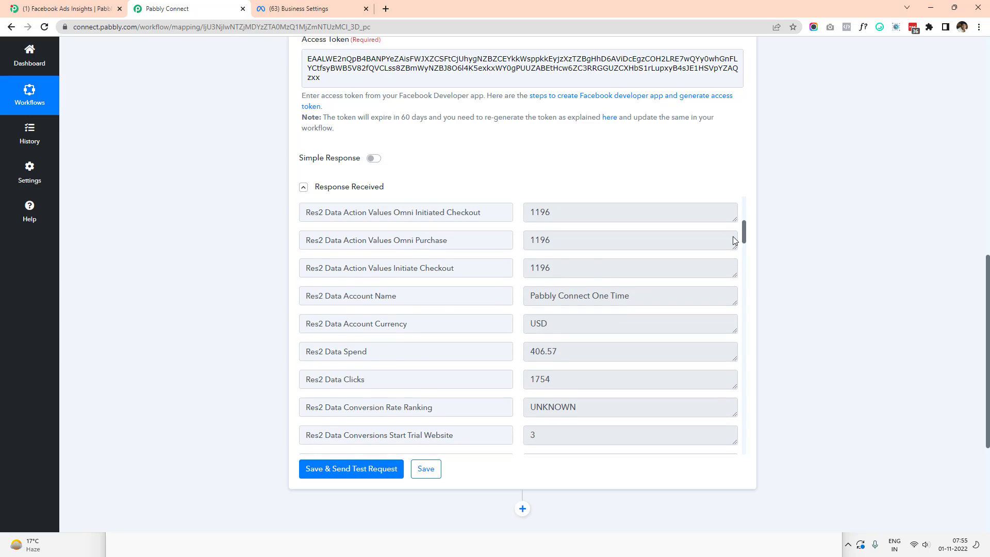
- Check the response shows Spend 406.57 and Clicks 1754, then reload the workflow page
left_click_drag(387, 353, 288, 355)
left_click(395, 351)
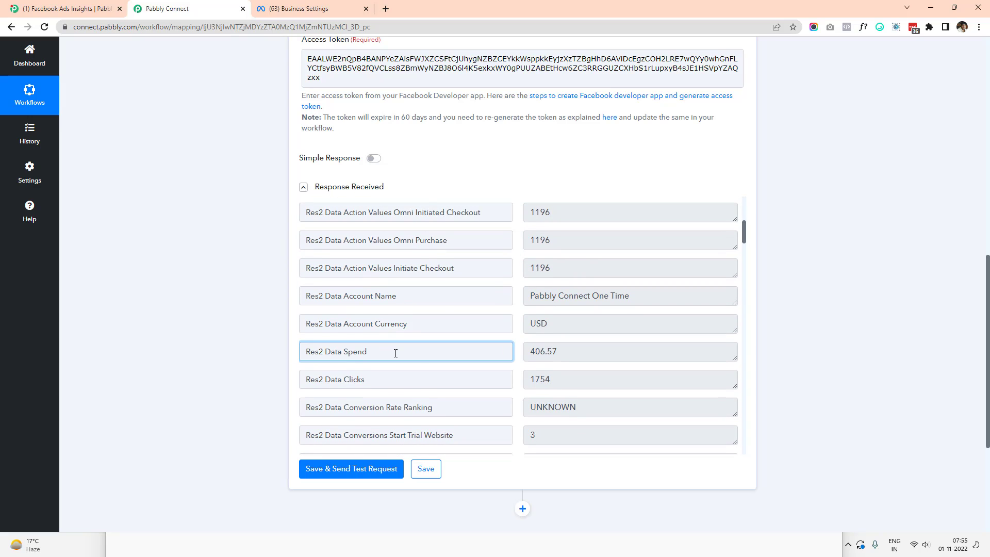
left_click_drag(396, 351, 304, 354)
left_click(569, 353)
left_click_drag(569, 354, 528, 353)
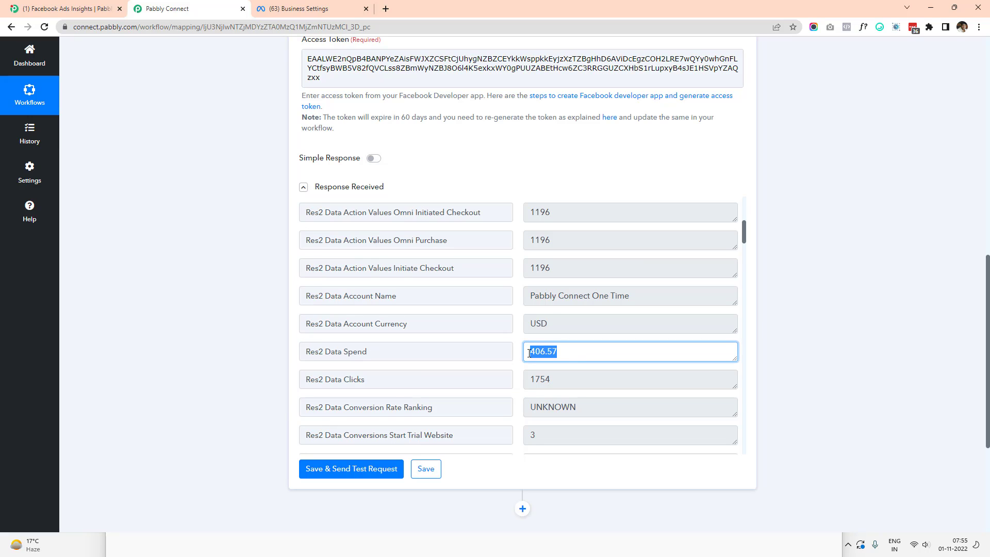
left_click(571, 353)
left_click(552, 379)
left_click_drag(552, 379, 529, 382)
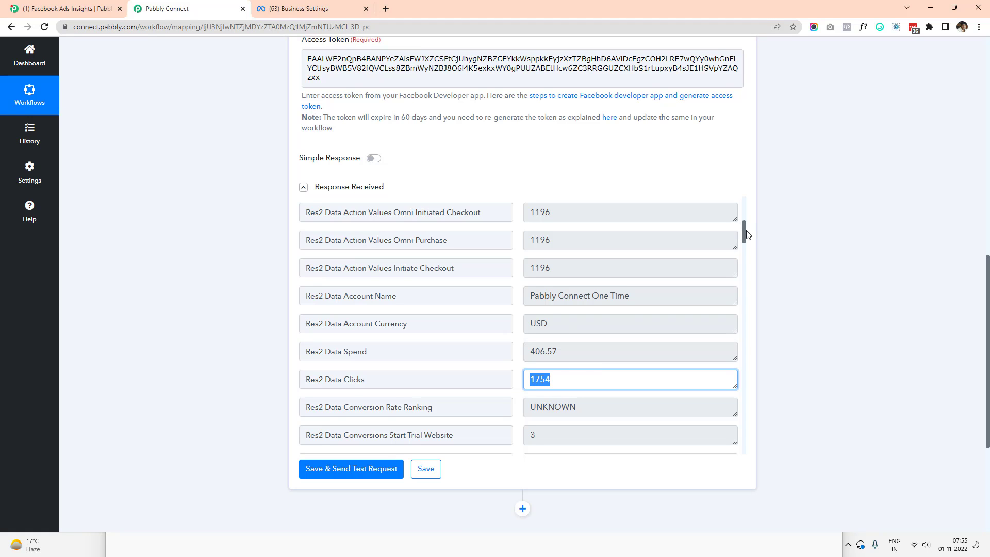
mouse_move(744, 234)
left_mouse_down()
mouse_move(744, 419)
mouse_move(744, 250)
left_mouse_up()
key("F5")
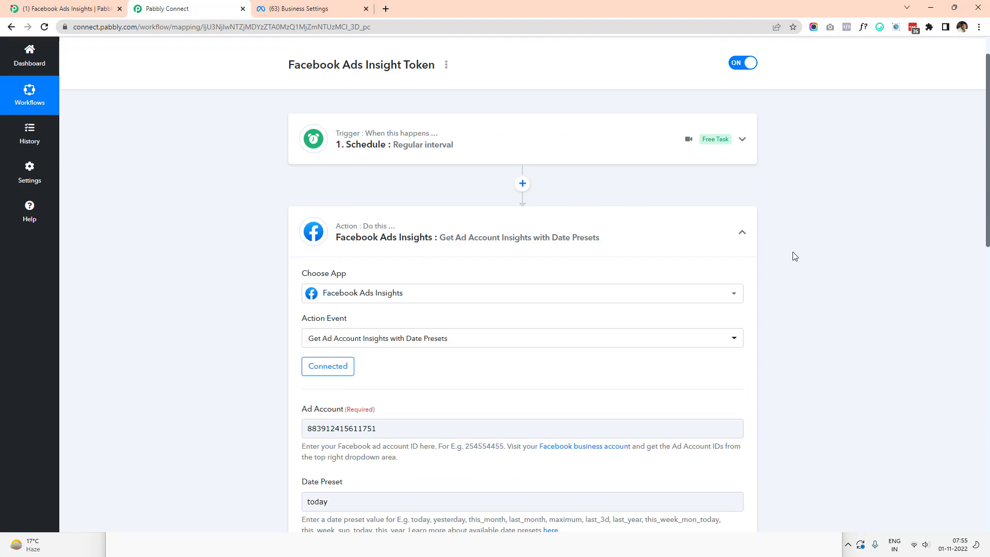
left_click(560, 198)
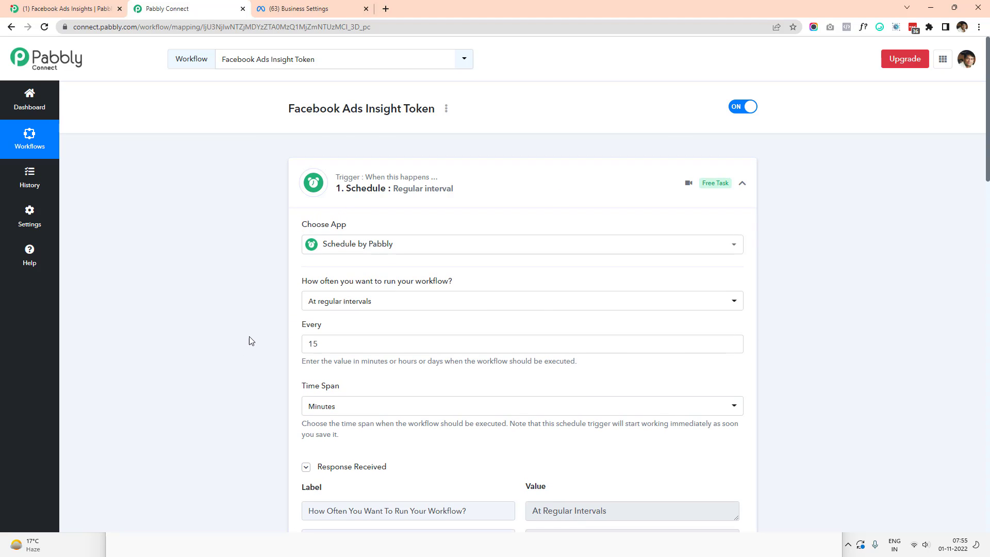
scroll(249, 340, "down", 1)
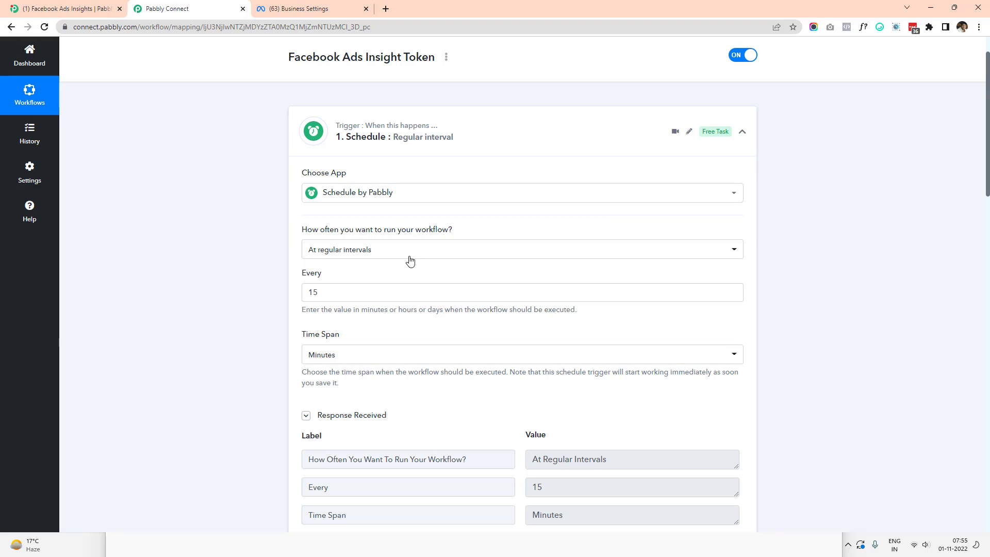
left_click(521, 147)
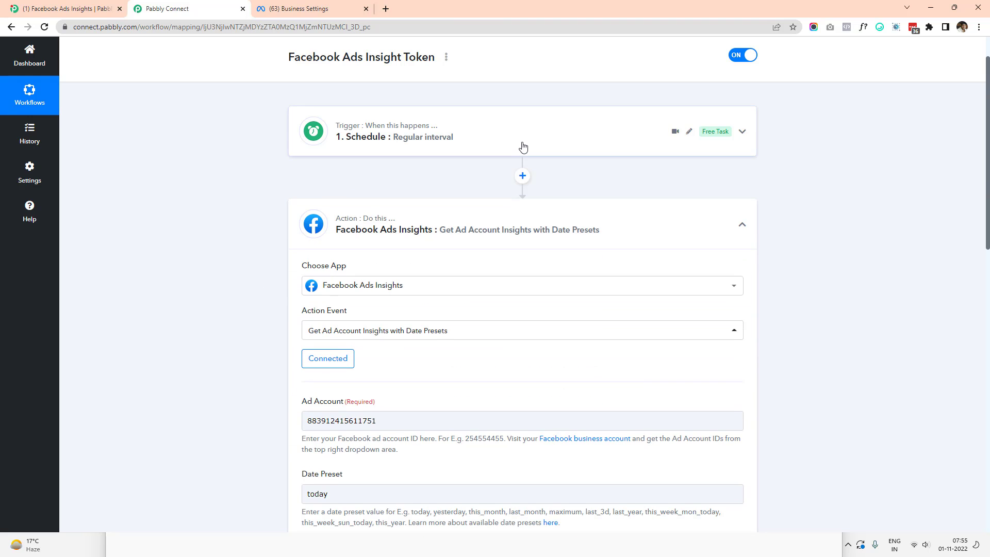
scroll(518, 138, "down", 3)
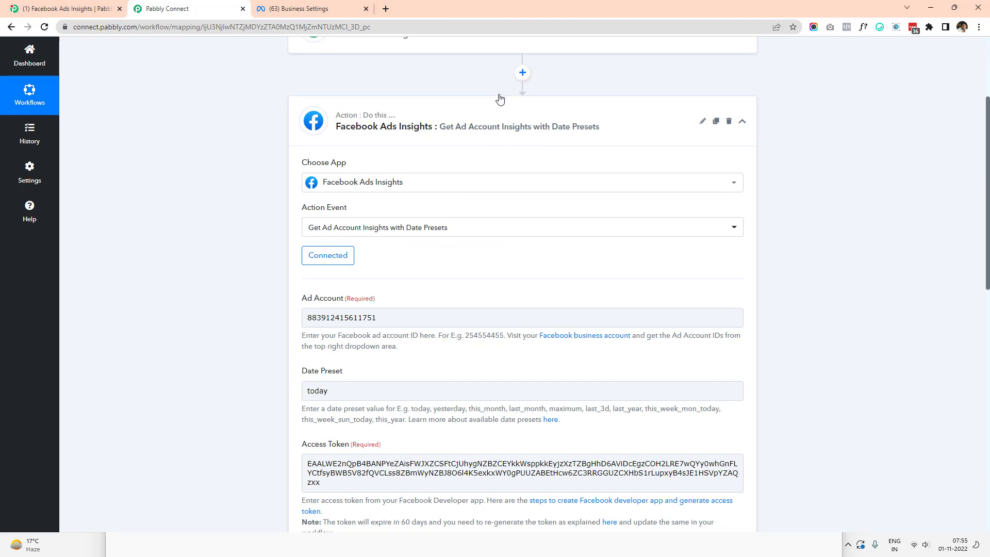
scroll(508, 107, "down", 4)
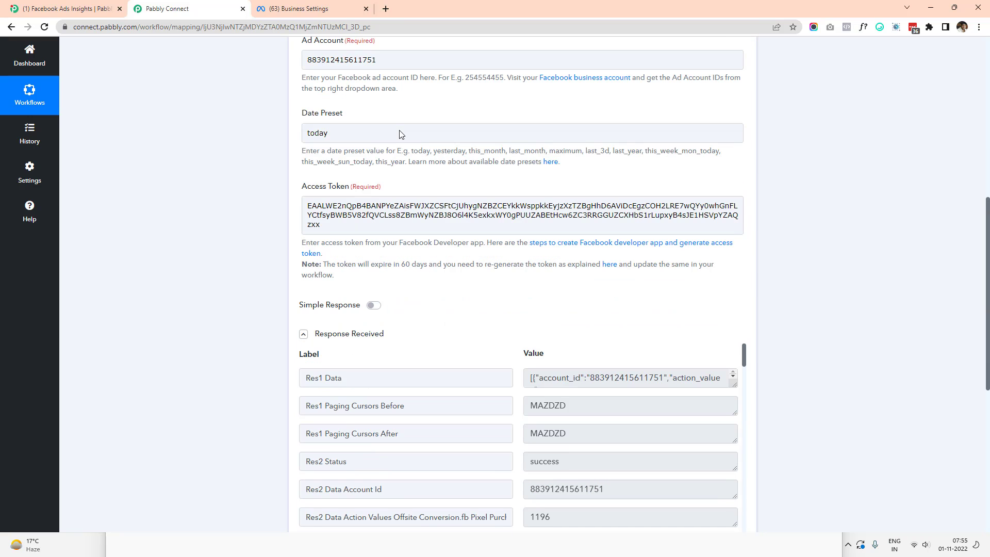
scroll(247, 243, "down", 3)
scroll(301, 194, "up", 5)
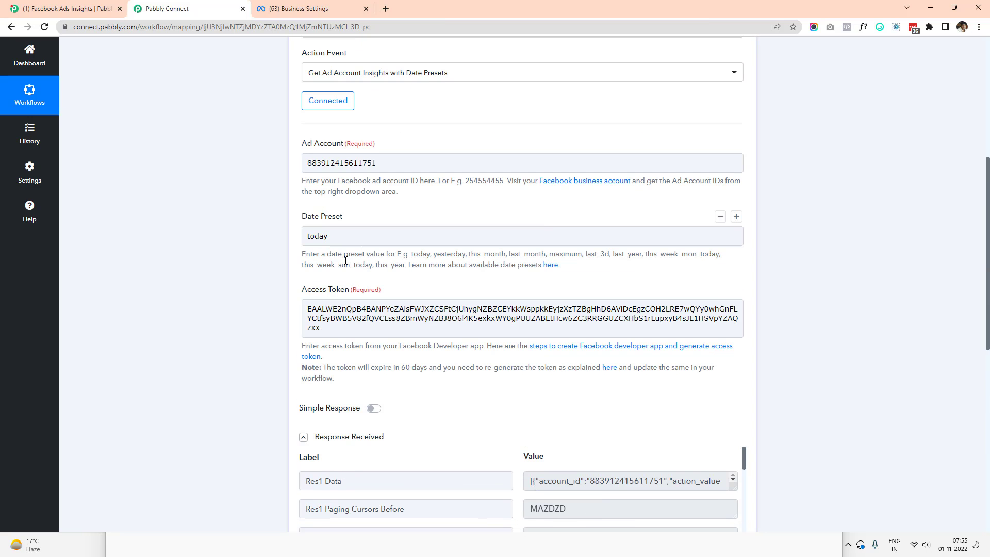
left_click(325, 237)
scroll(361, 234, "down", 4)
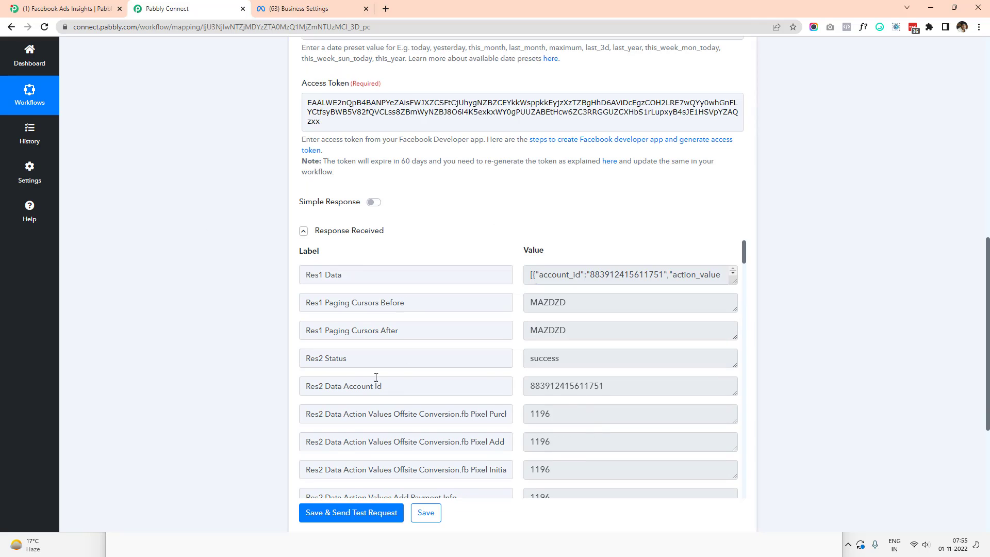
scroll(582, 395, "down", 5)
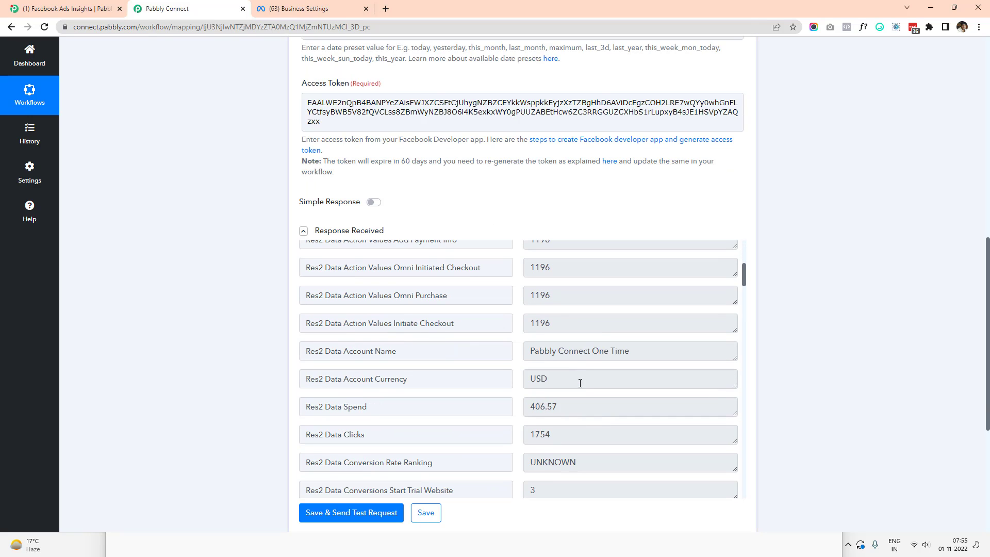
scroll(589, 383, "down", 3)
scroll(756, 377, "down", 4)
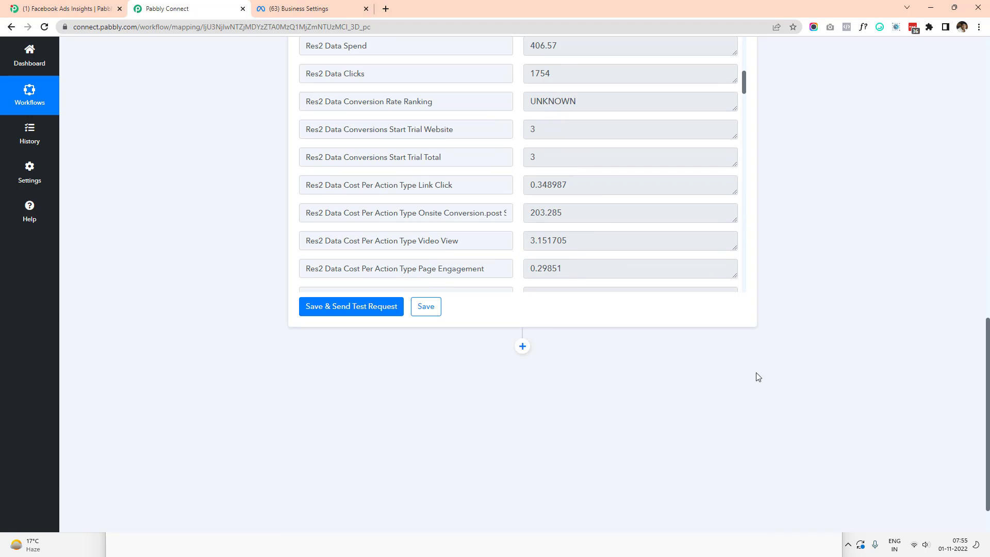
- Add a new action step using the Google Sheets app
left_click(521, 346)
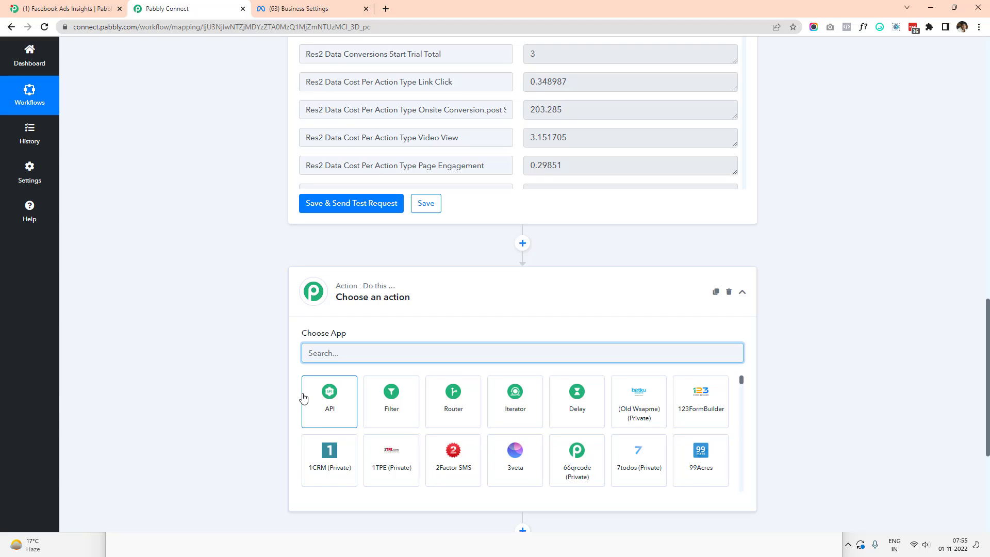
type("google sheet")
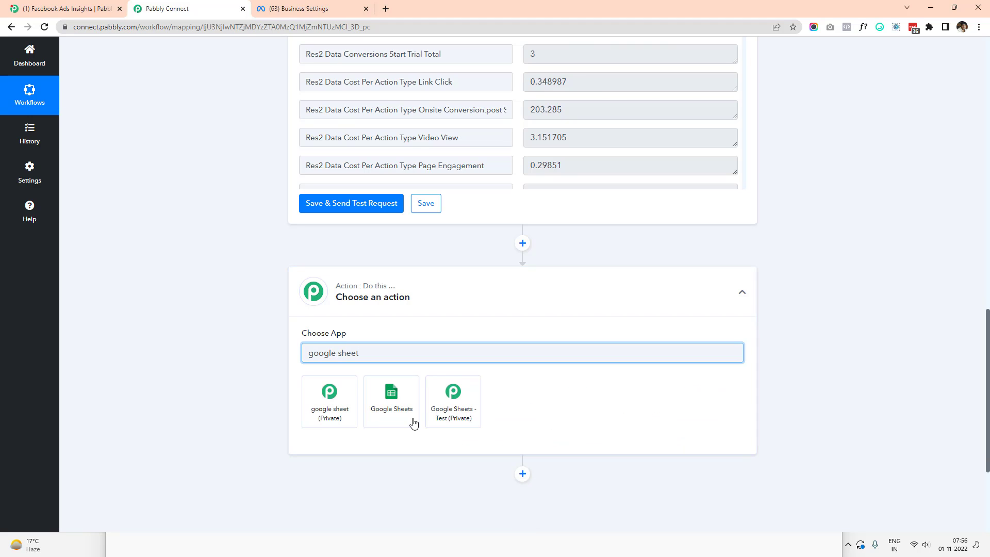
left_click(396, 409)
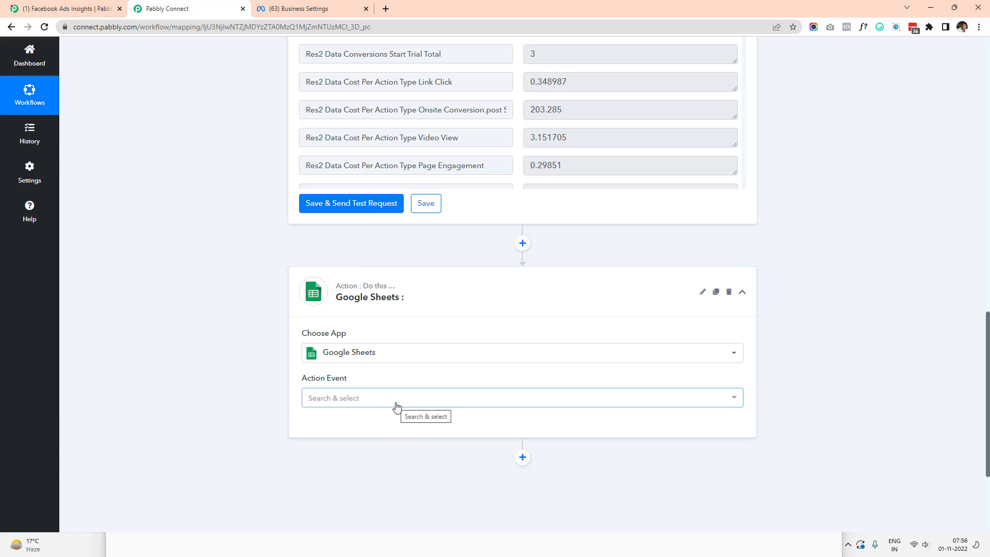
- Set the Google Sheets action event to Add New Row
left_click(396, 407)
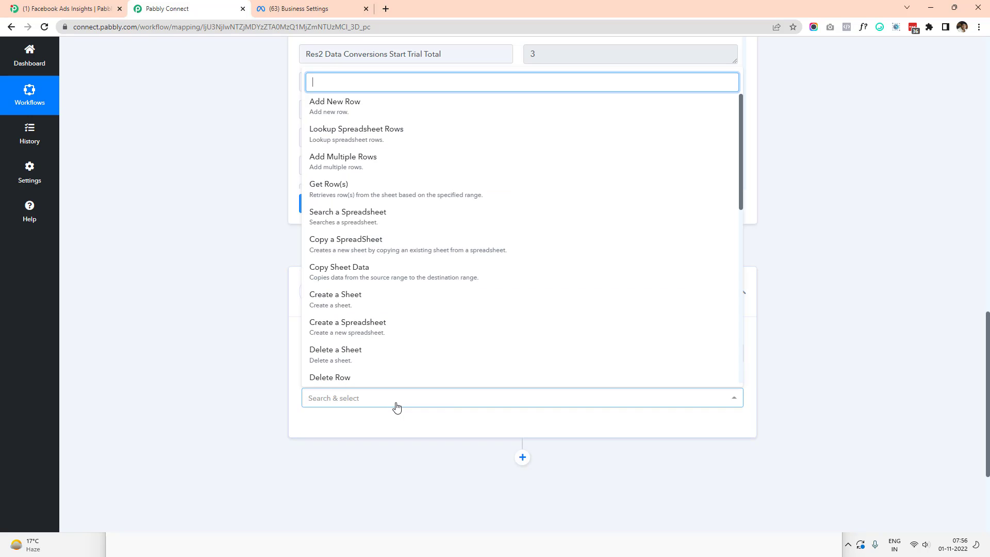
left_click(332, 105)
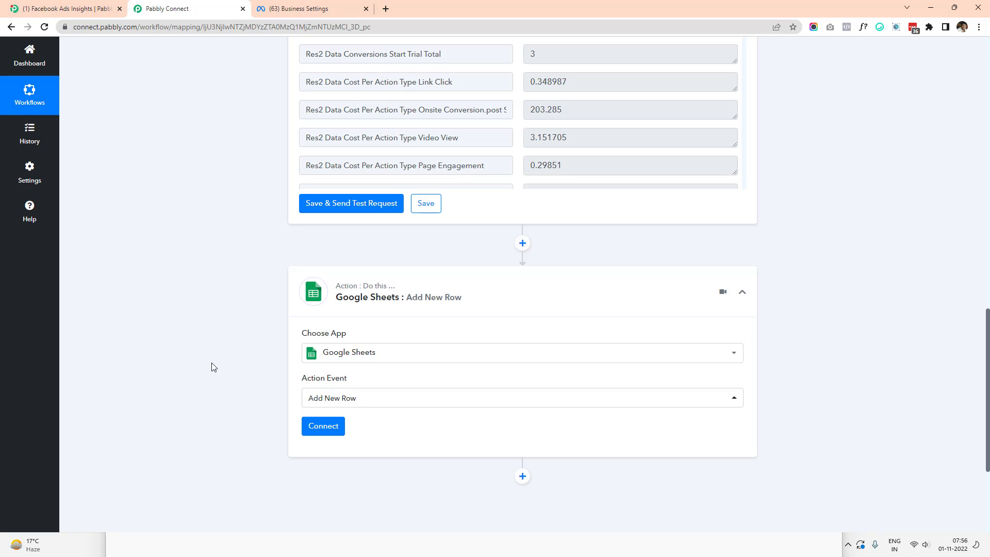
scroll(219, 364, "up", 3)
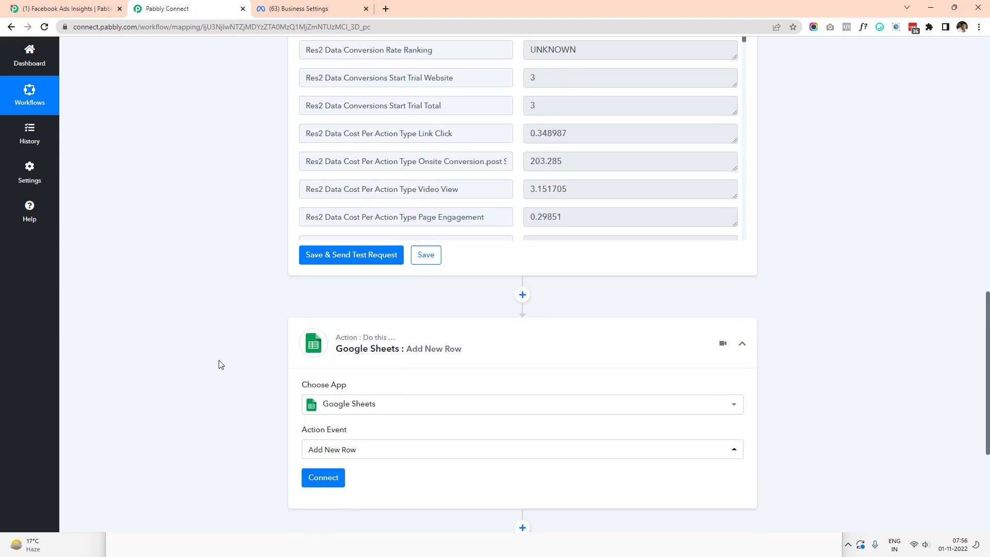
scroll(242, 357, "up", 4)
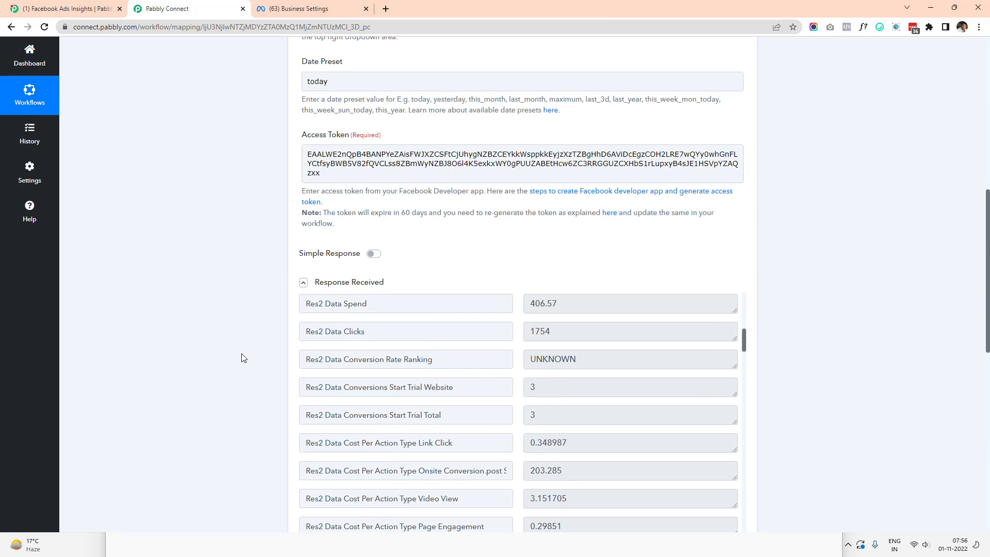
scroll(242, 357, "down", 6)
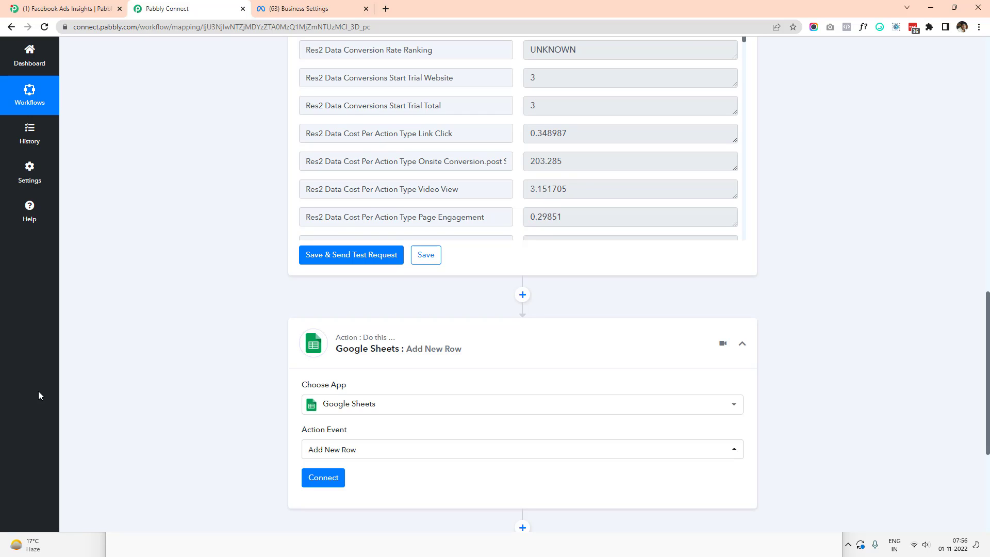
left_click_drag(182, 7, 372, 23)
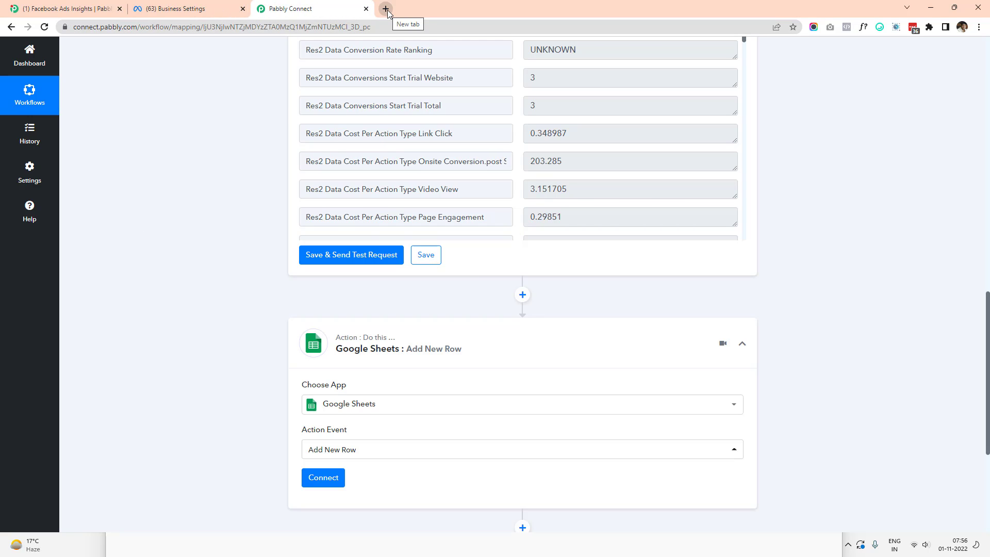
- Go to the Looker Studio home page at datastudio.google.com in a new browser tab
left_click(386, 10)
type("datas")
key("Right")
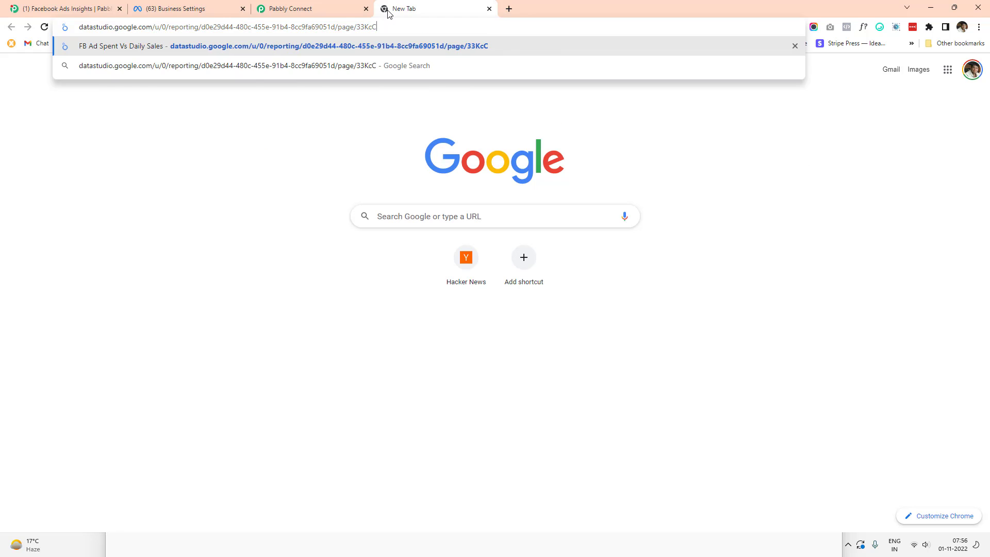
key("BackSpace")
key("BackSpace")
key("BackSpace")
key("BackSpace")
key("BackSpace")
key("BackSpace")
key("BackSpace")
key("BackSpace")
key("BackSpace")
key("BackSpace")
key("BackSpace")
key("BackSpace")
key("BackSpace")
key("BackSpace")
key("BackSpace")
key("BackSpace")
key("BackSpace")
key("BackSpace")
key("BackSpace")
key("BackSpace")
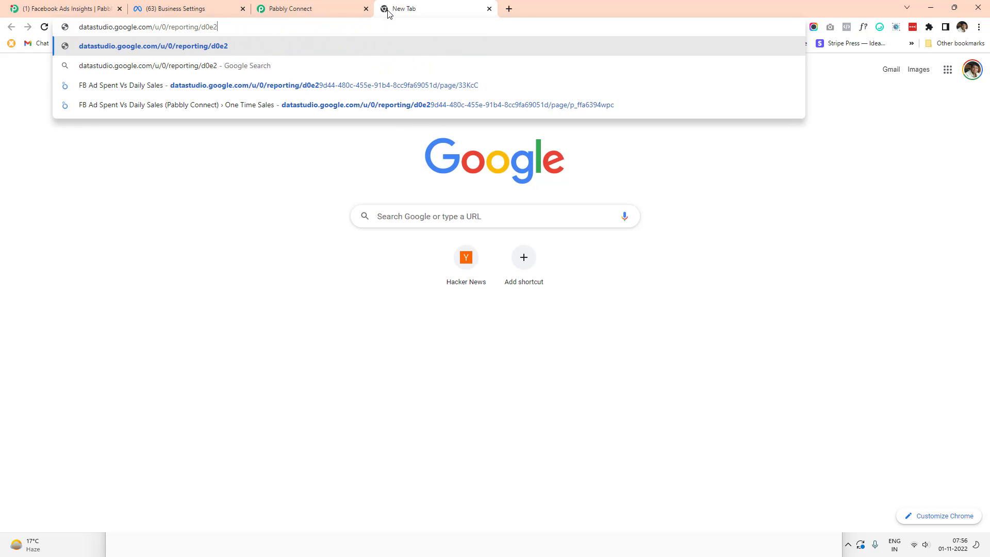
key("BackSpace")
key("BackSpace")
key("BackSpace")
key("BackSpace")
key("BackSpace")
key("BackSpace")
key("BackSpace")
key("BackSpace")
key("BackSpace")
key("BackSpace")
key("BackSpace")
key("BackSpace")
key("BackSpace")
key("BackSpace")
key("BackSpace")
key("BackSpace")
key("BackSpace")
key("BackSpace")
key("BackSpace")
left_click(387, 14)
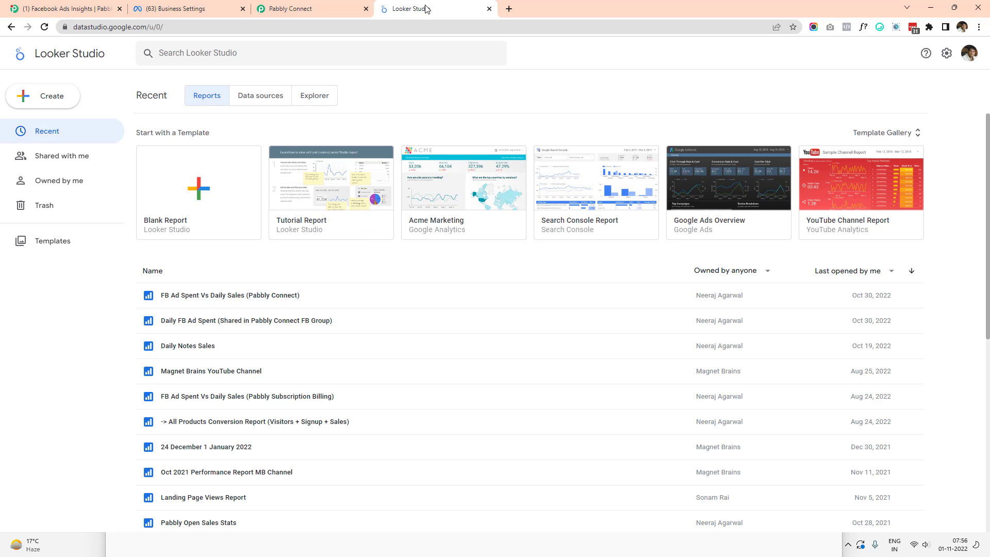
- Open the 'Daily FB Ad Spent (Shared in Pabbly Connect FB Group)' report and scroll its daily spend table
left_click(198, 325)
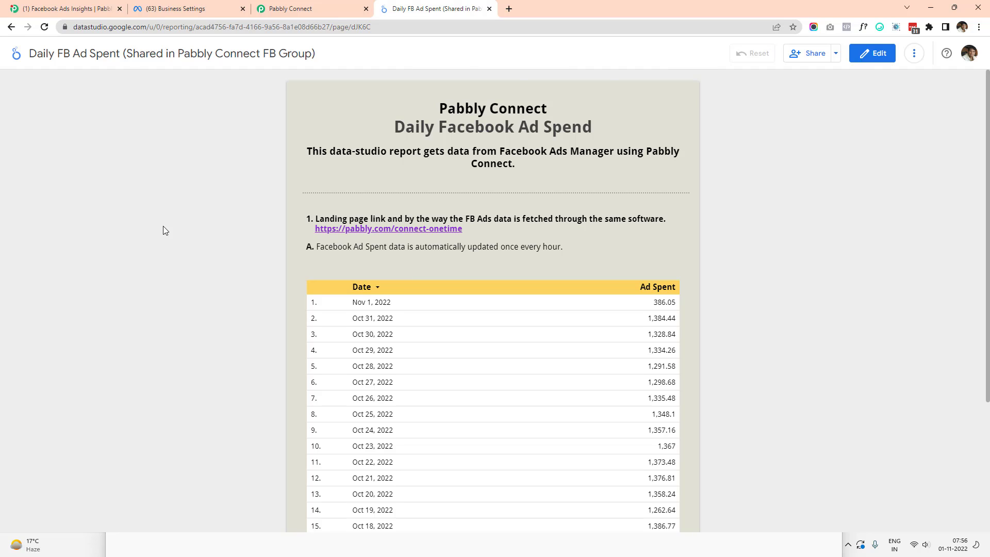
scroll(190, 223, "down", 1)
scroll(202, 221, "down", 2)
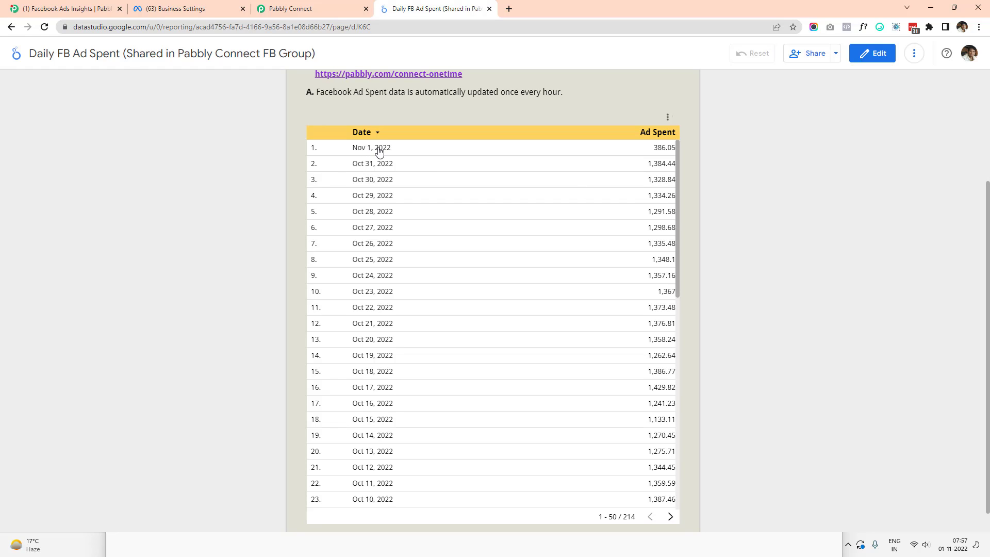
scroll(324, 194, "up", 1)
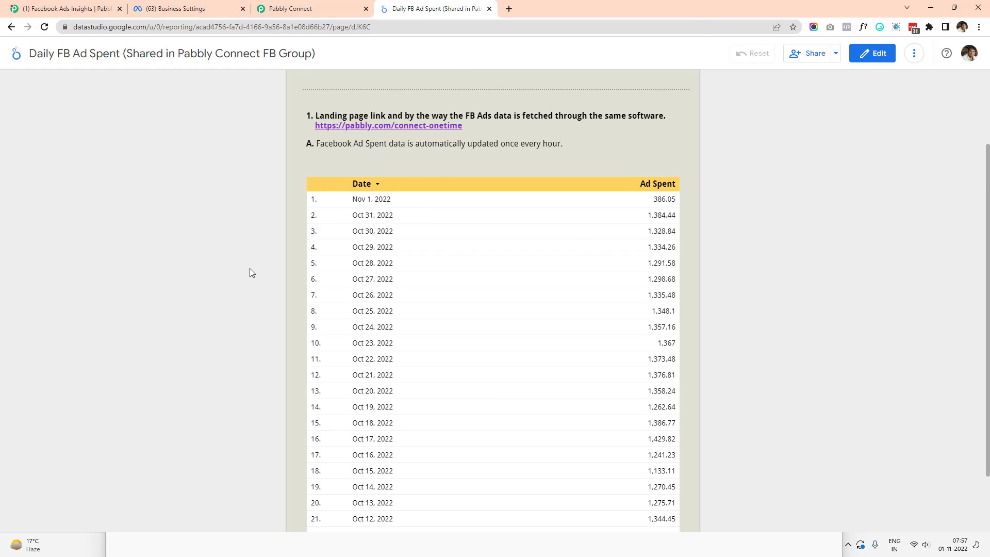
scroll(249, 272, "up", 2)
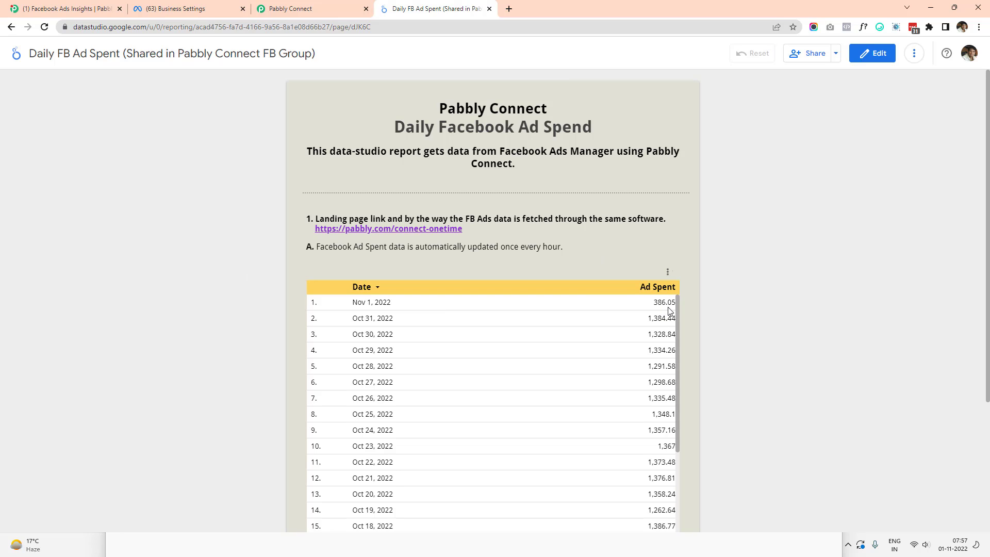
left_click(318, 5)
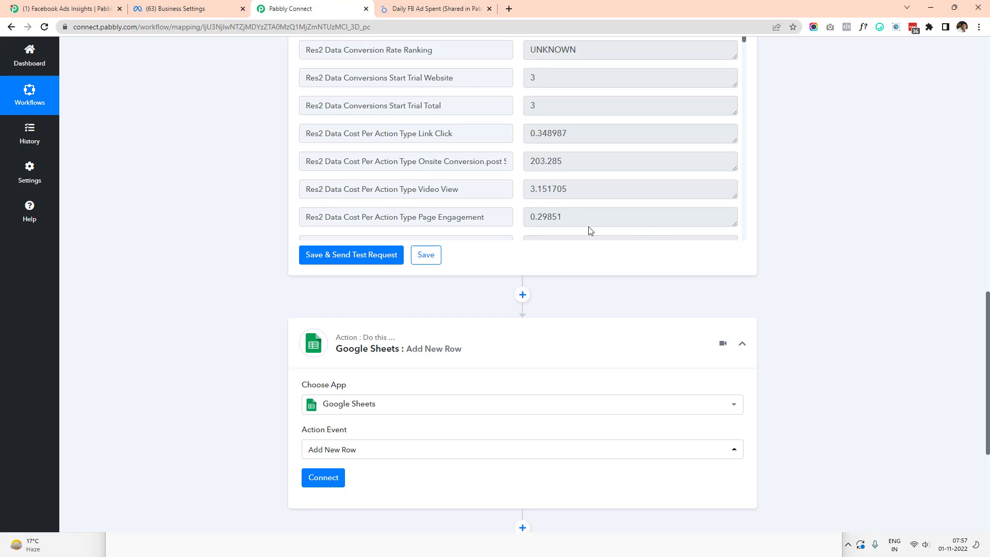
scroll(576, 223, "up", 3)
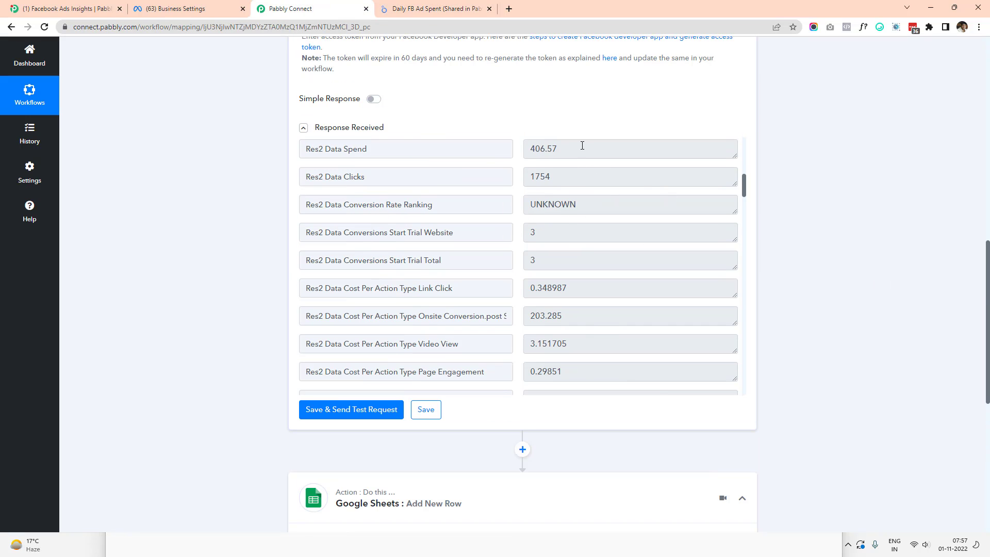
left_click_drag(581, 145, 501, 228)
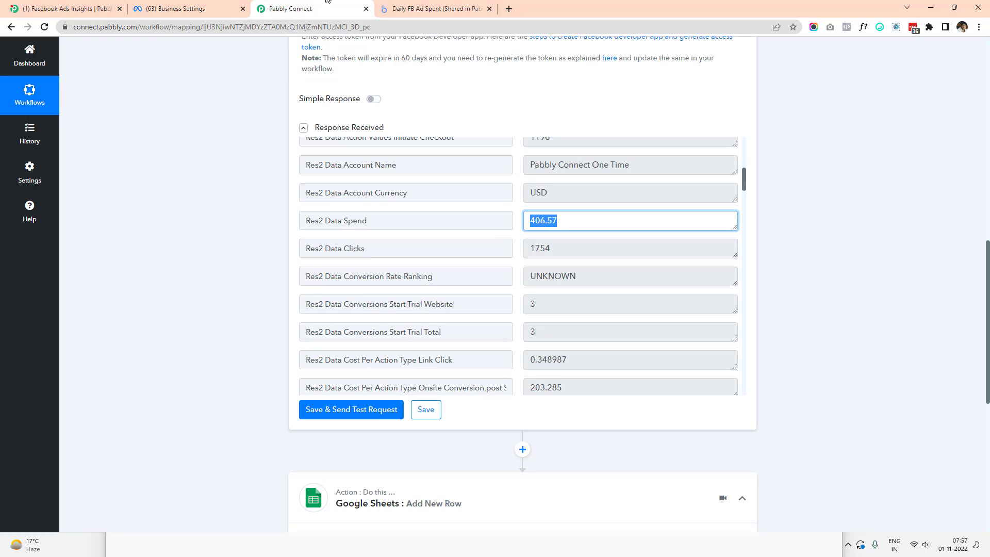
left_click_drag(570, 219, 529, 217)
left_click(407, 8)
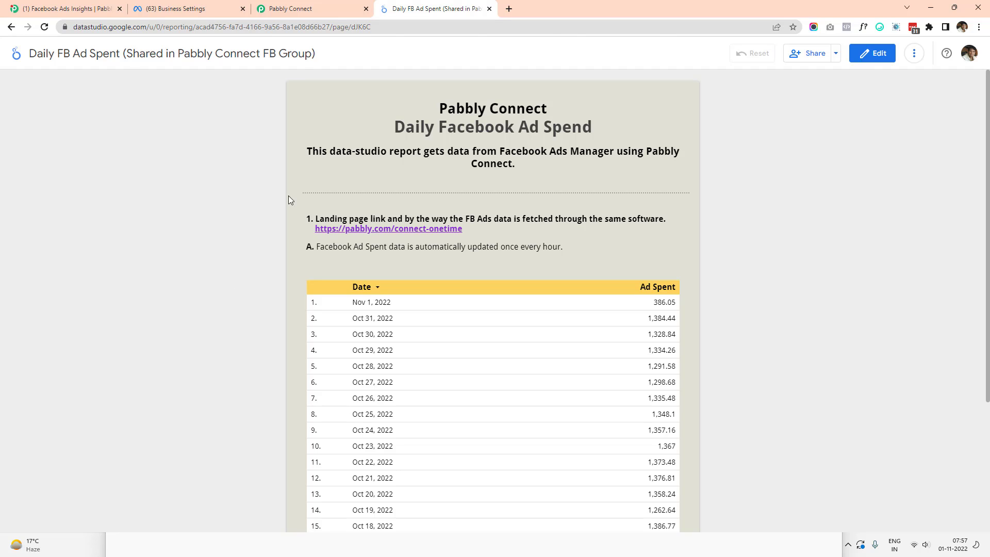
left_click(312, 10)
scroll(258, 323, "up", 3)
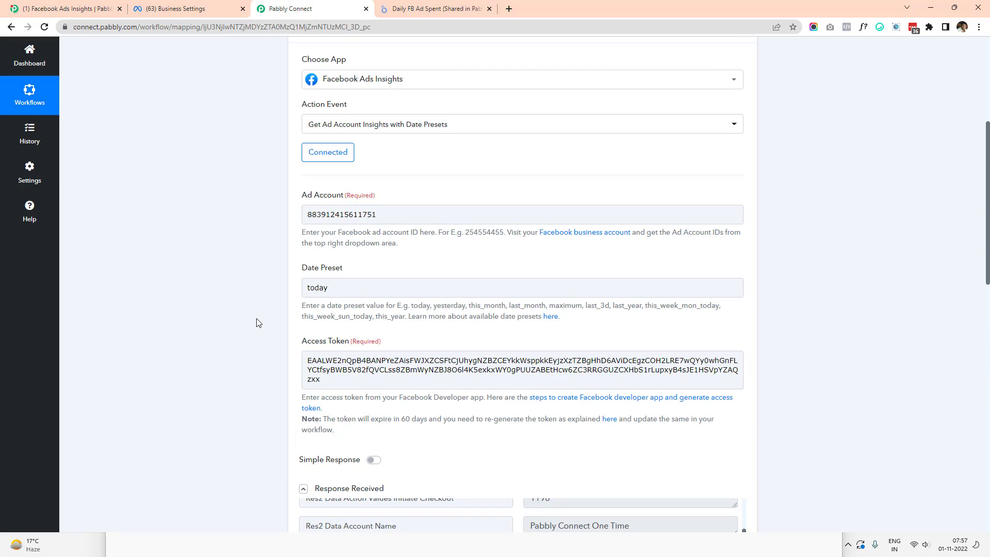
scroll(258, 323, "down", 11)
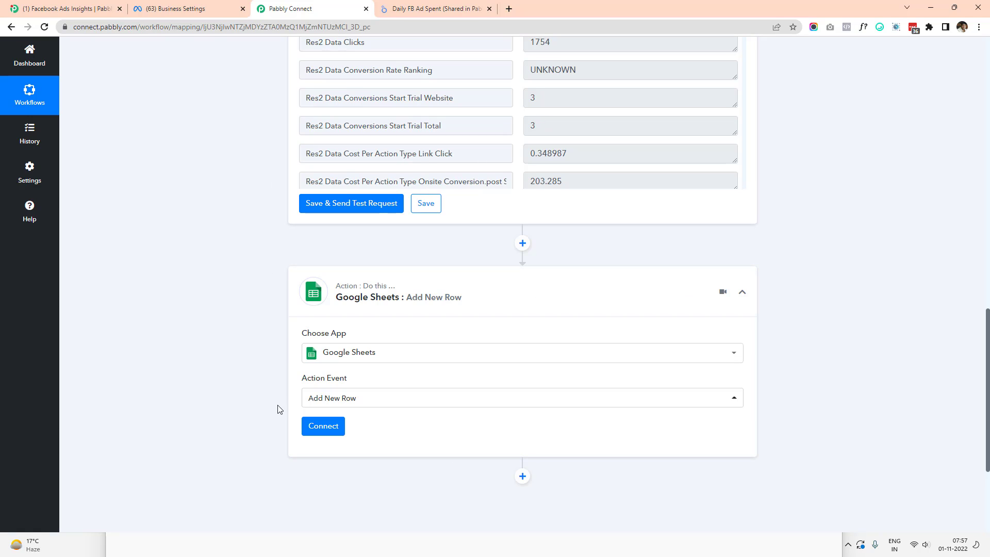
left_click(391, 5)
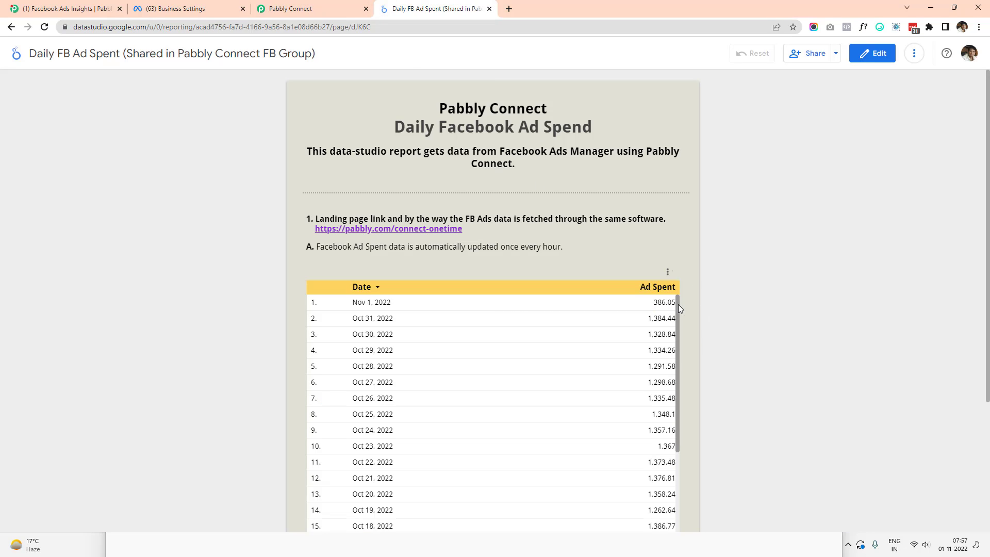
left_click(361, 2)
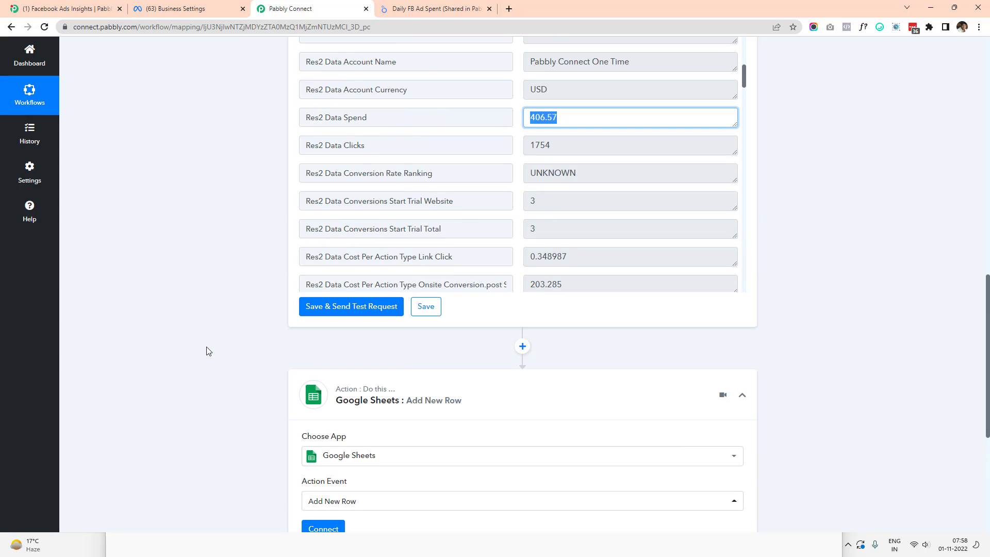
scroll(548, 250, "down", 2)
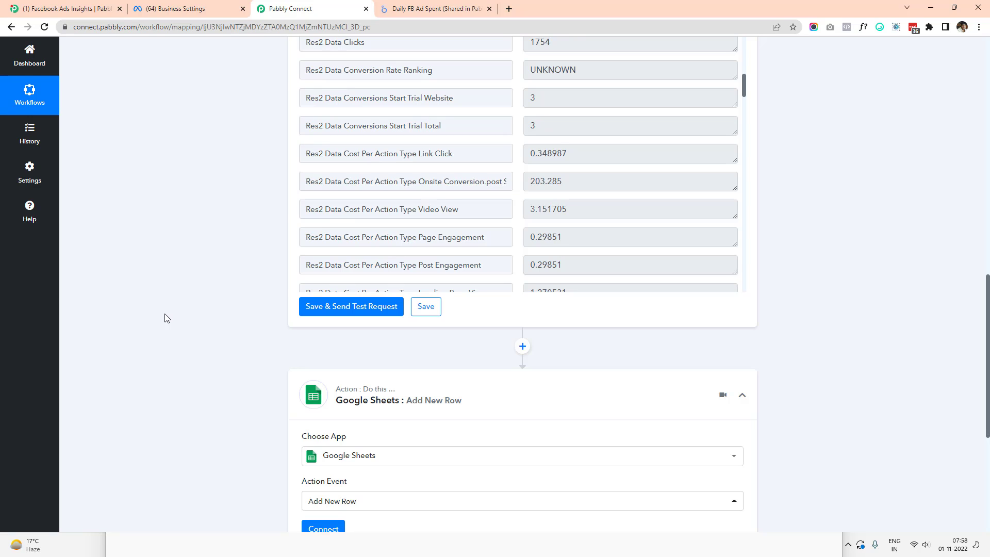
left_click(437, 4)
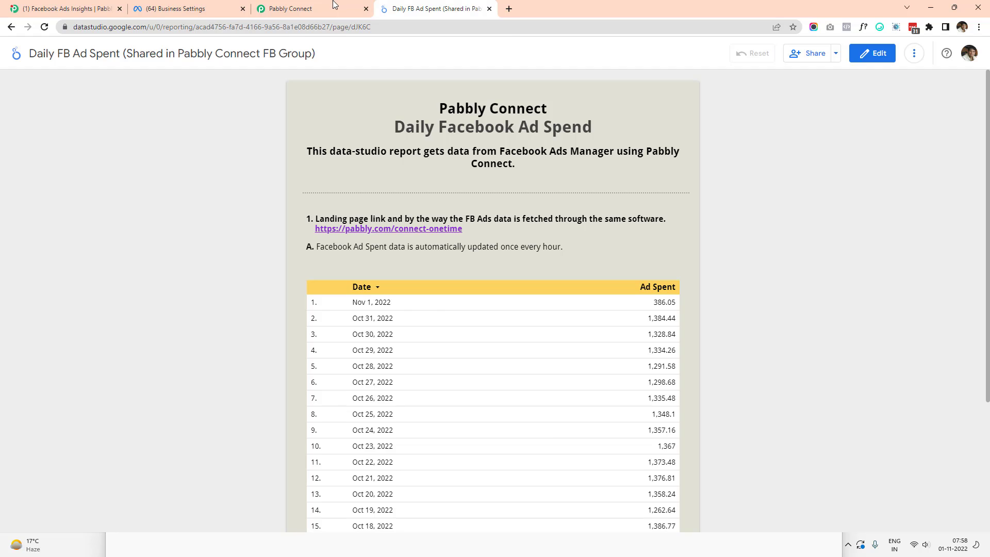
- Review the workflow's Schedule trigger, check the report tab, then scroll to the Facebook Ads Insights action
key("ctrl+shift+Tab")
scroll(198, 287, "up", 4)
scroll(198, 287, "up", 7)
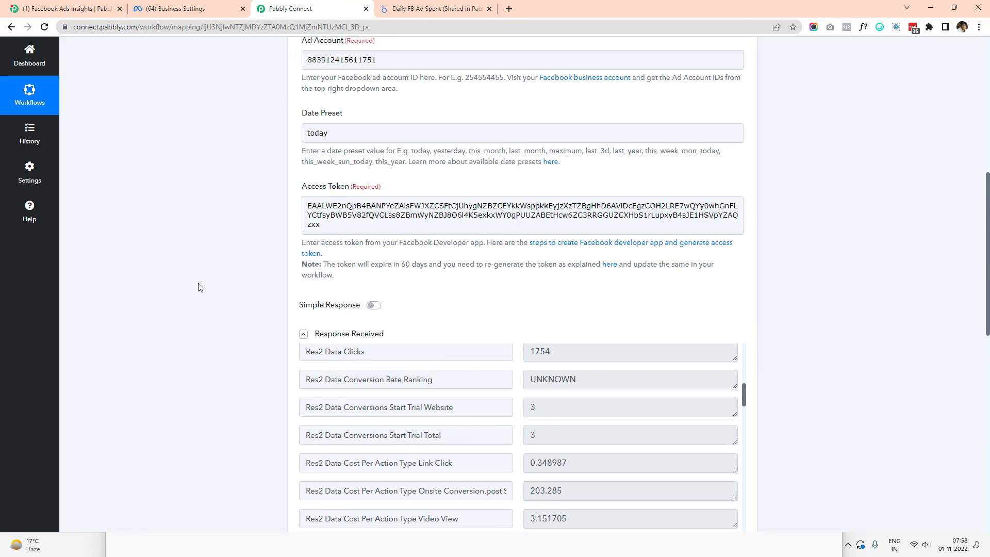
scroll(200, 287, "up", 1)
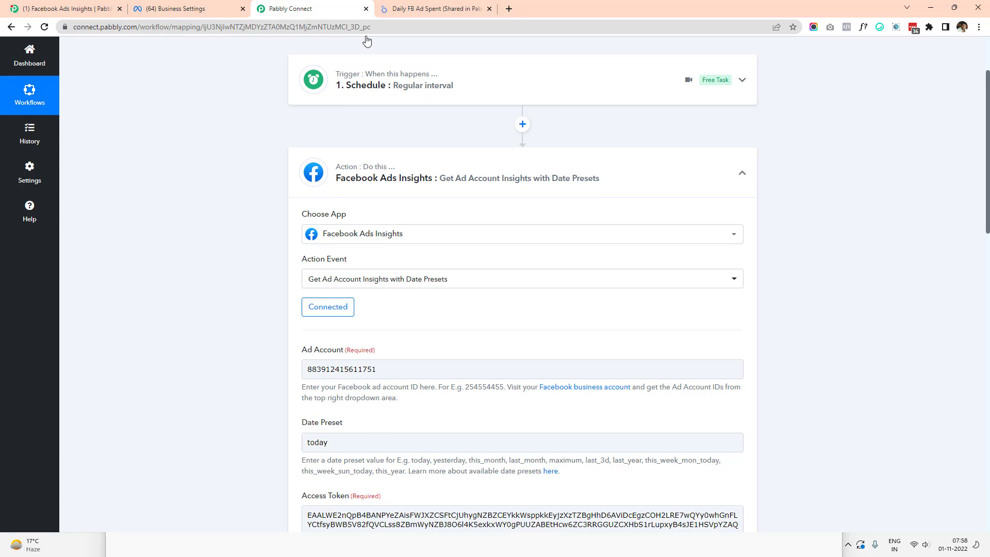
left_click(453, 7)
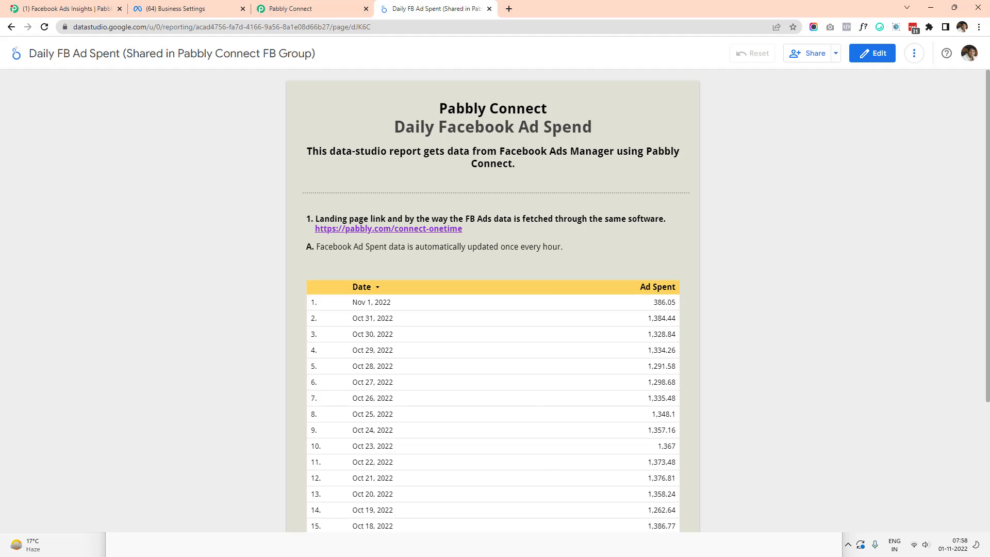
left_click(307, 6)
scroll(191, 360, "down", 6)
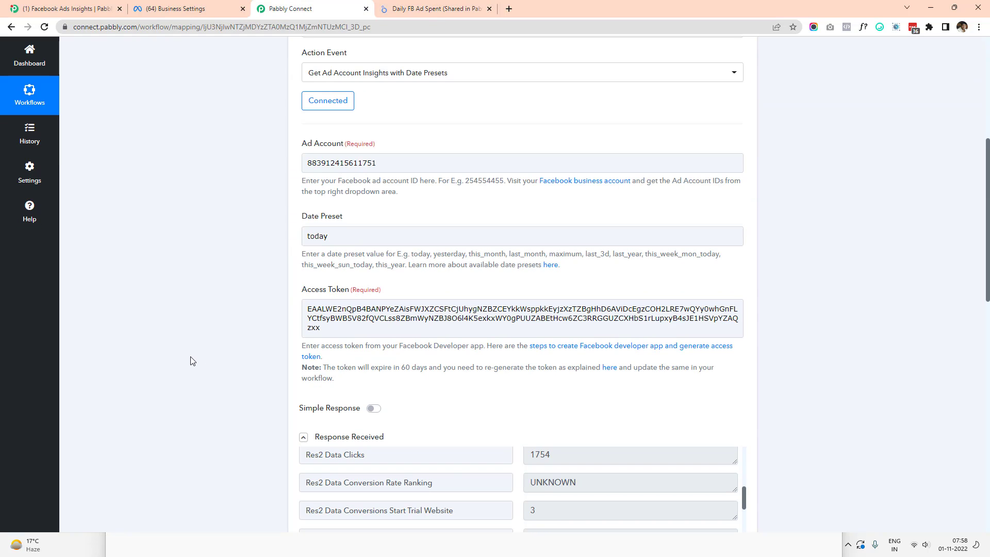